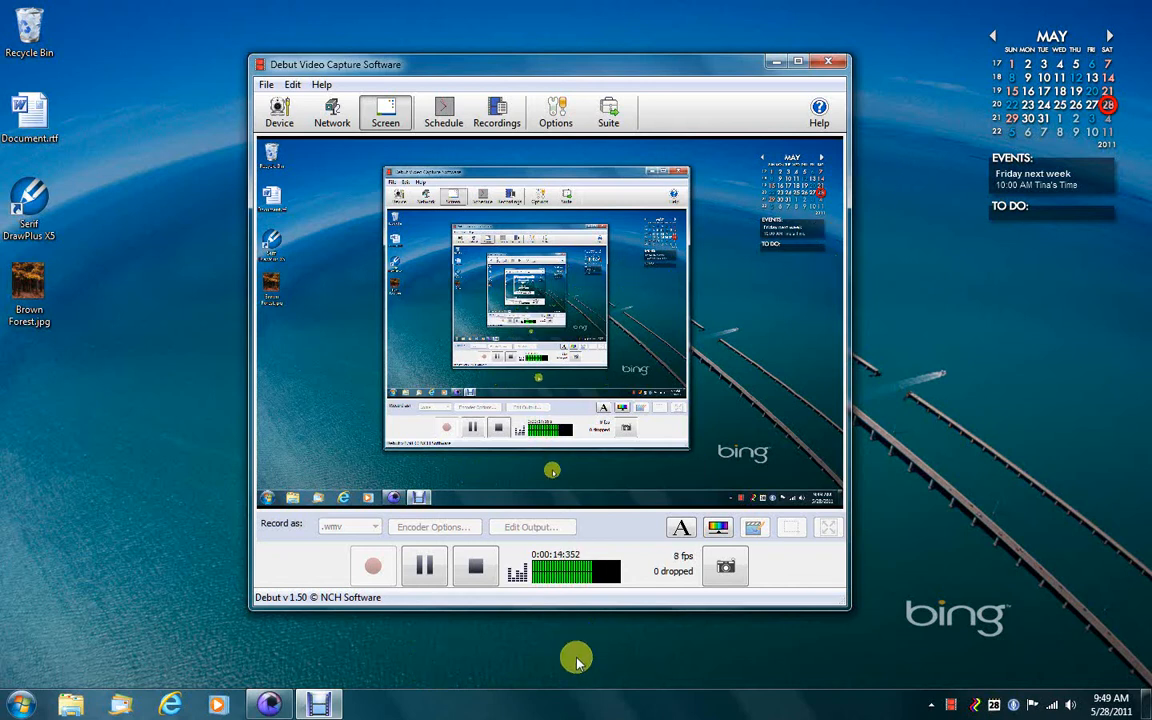
Step: Switch to PhotoPlus X4 and look through the available effects and image adjustment commands
{"action": "left_click", "coordinate": [268, 704]}
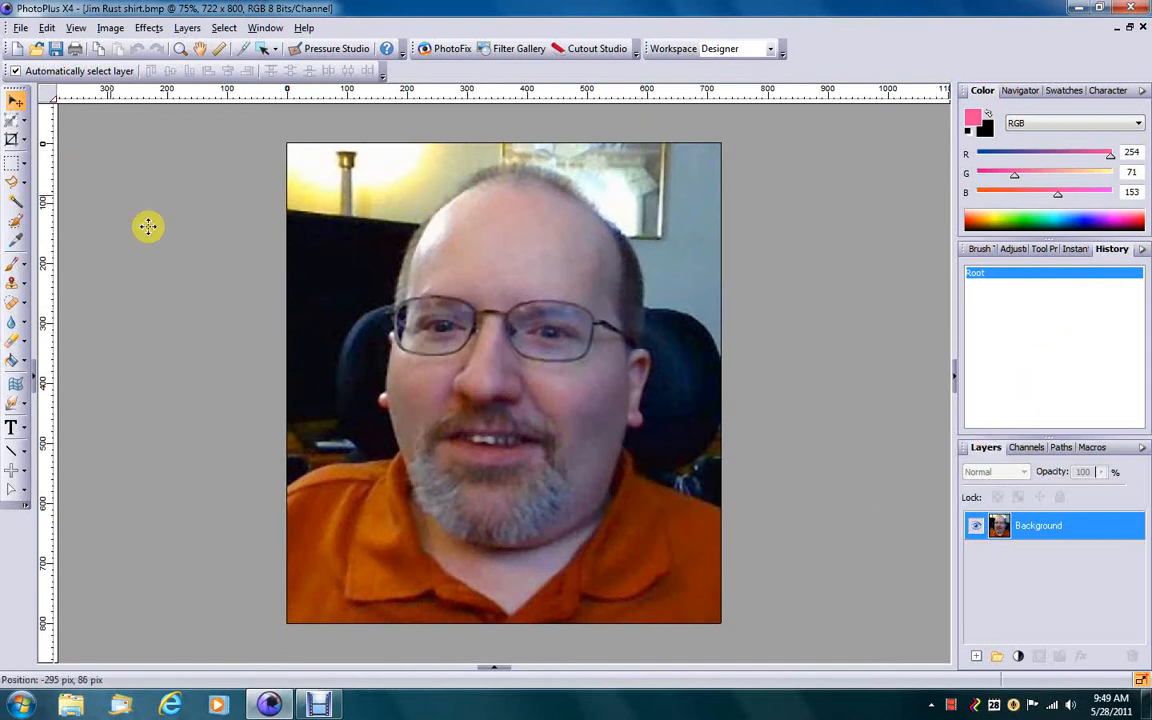
{"action": "left_click", "coordinate": [148, 29]}
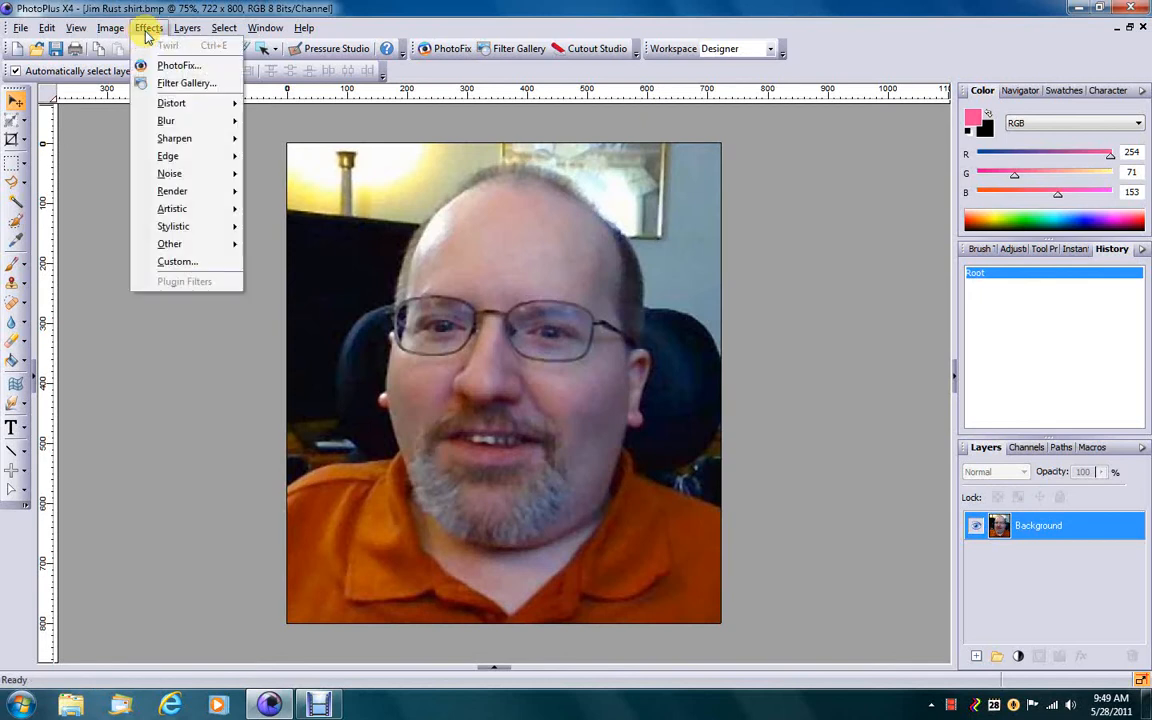
{"action": "mouse_move", "coordinate": [107, 33]}
{"action": "mouse_move", "coordinate": [148, 30]}
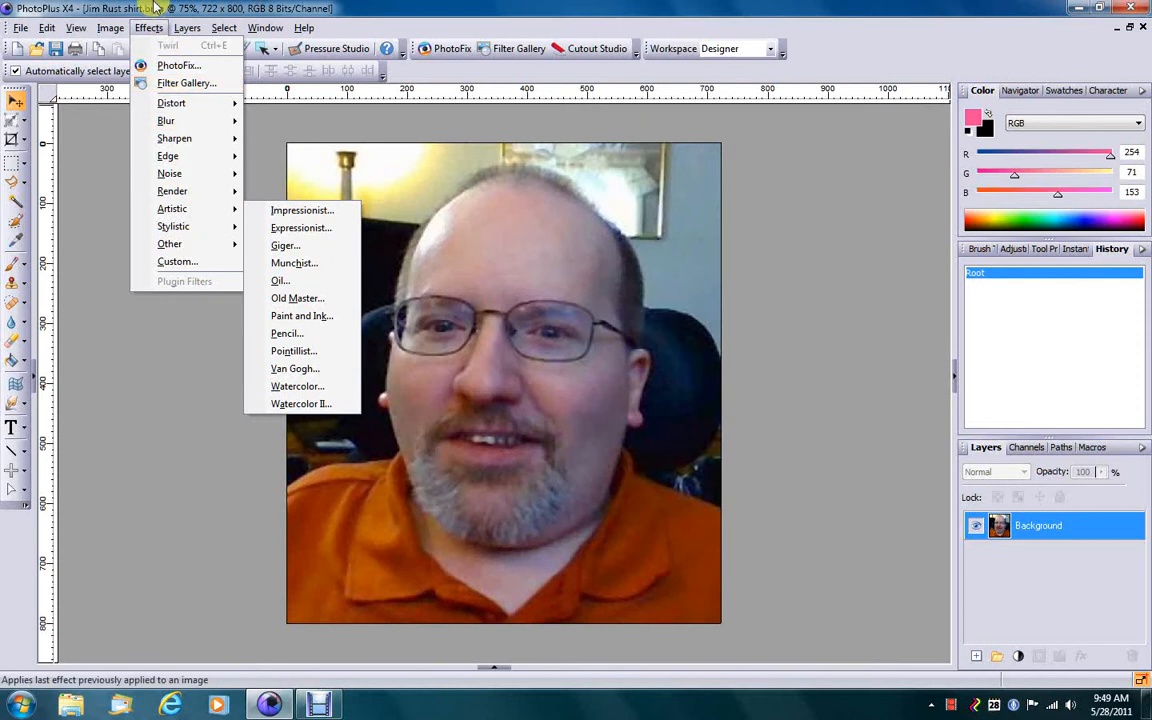
{"action": "left_click", "coordinate": [155, 7]}
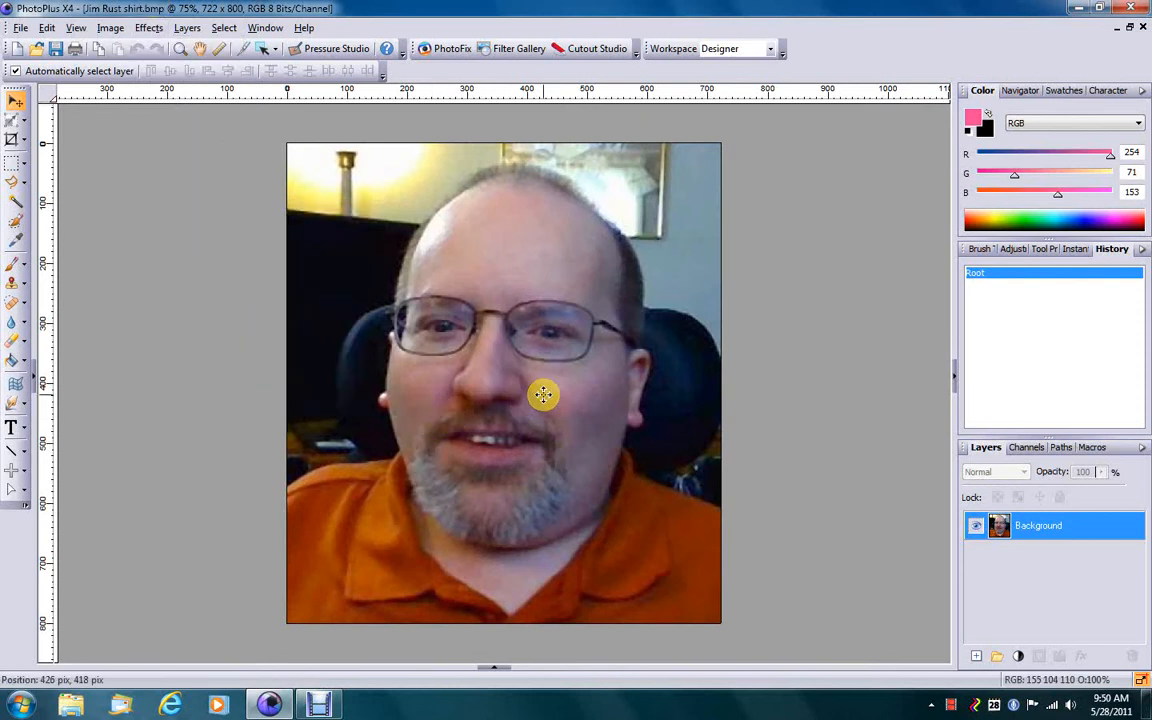
{"action": "left_click", "coordinate": [116, 30]}
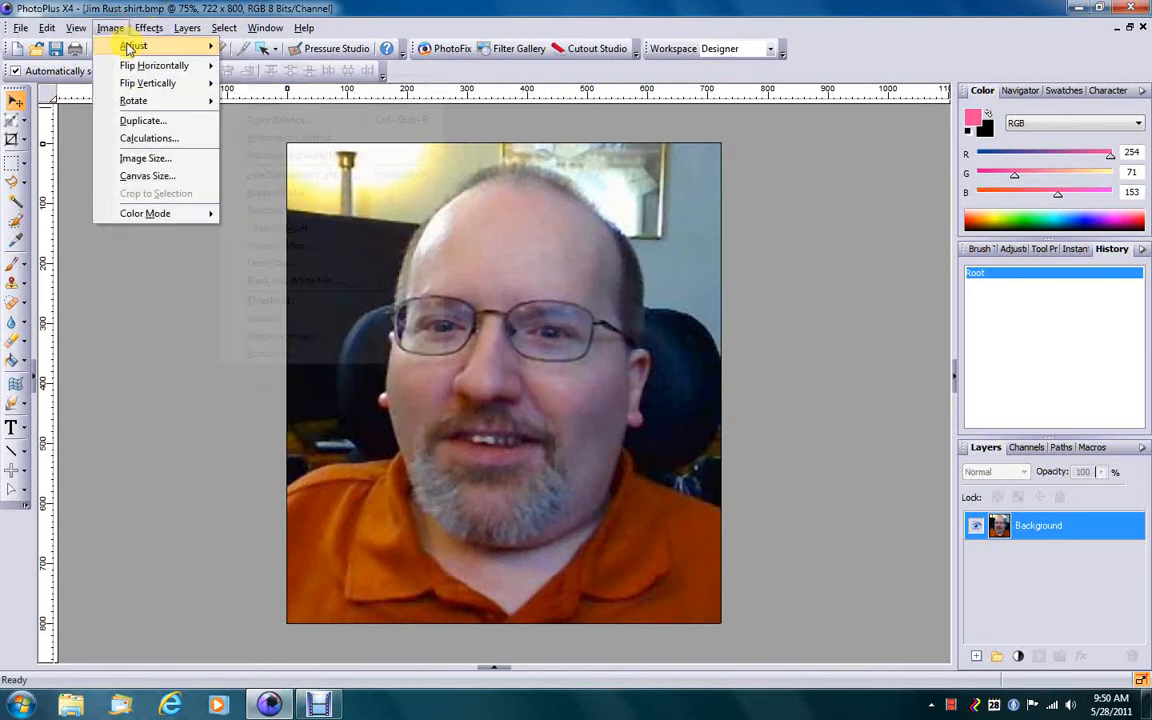
{"action": "mouse_move", "coordinate": [203, 47]}
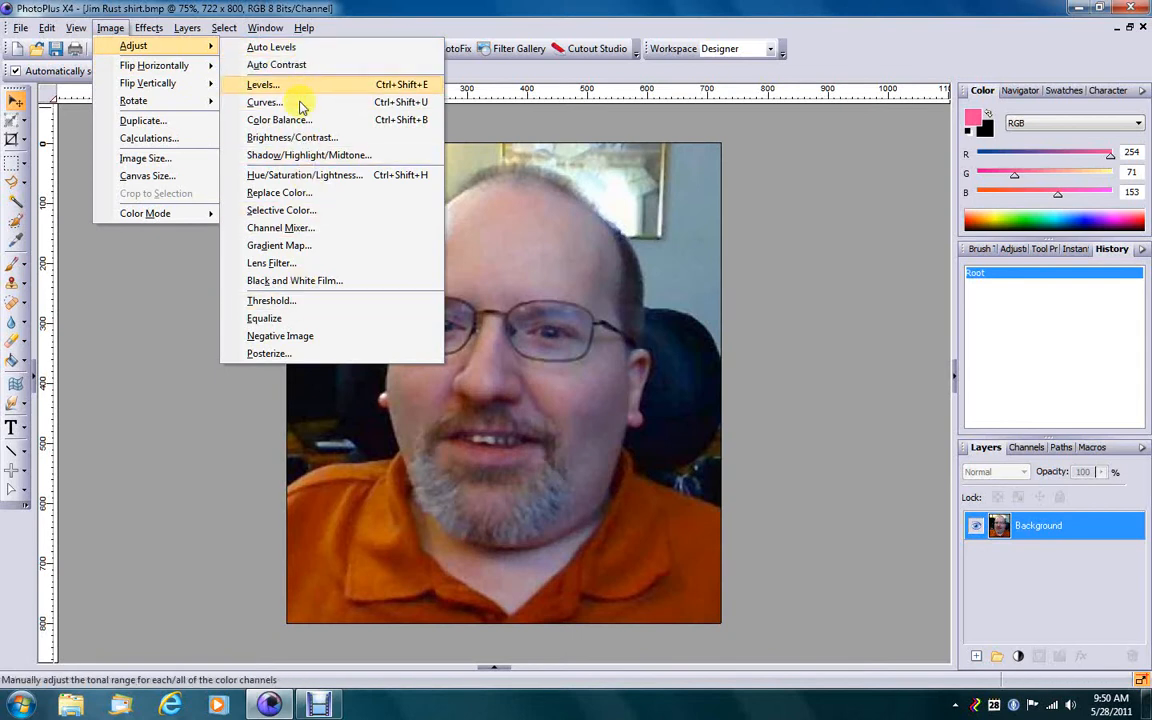
{"action": "left_click", "coordinate": [321, 5]}
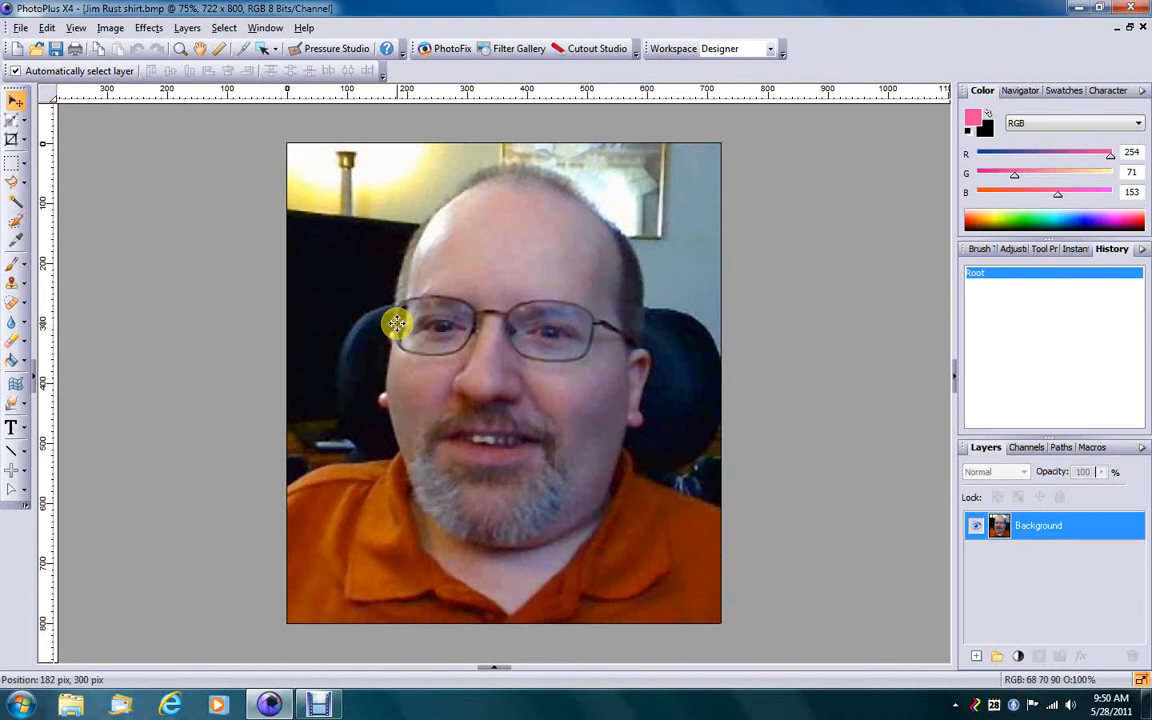
Step: Add a Levels adjustment layer above the photo with the black input at 62 and the white input at 171
{"action": "left_click", "coordinate": [199, 29]}
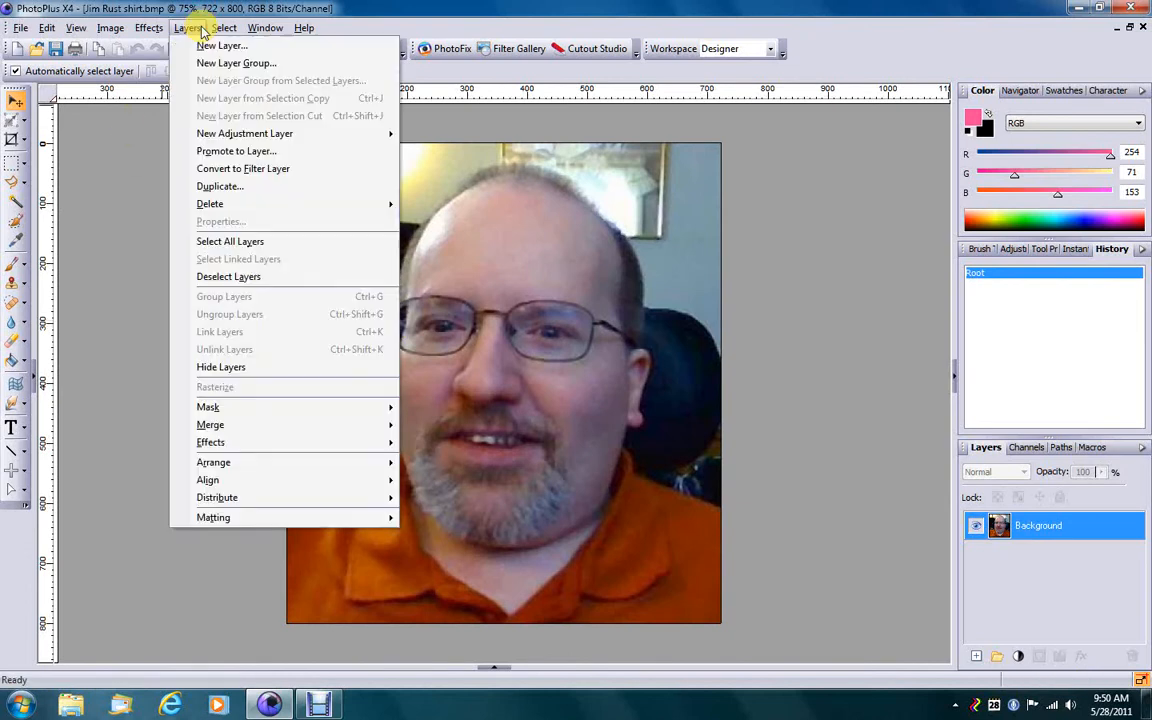
{"action": "mouse_move", "coordinate": [297, 133]}
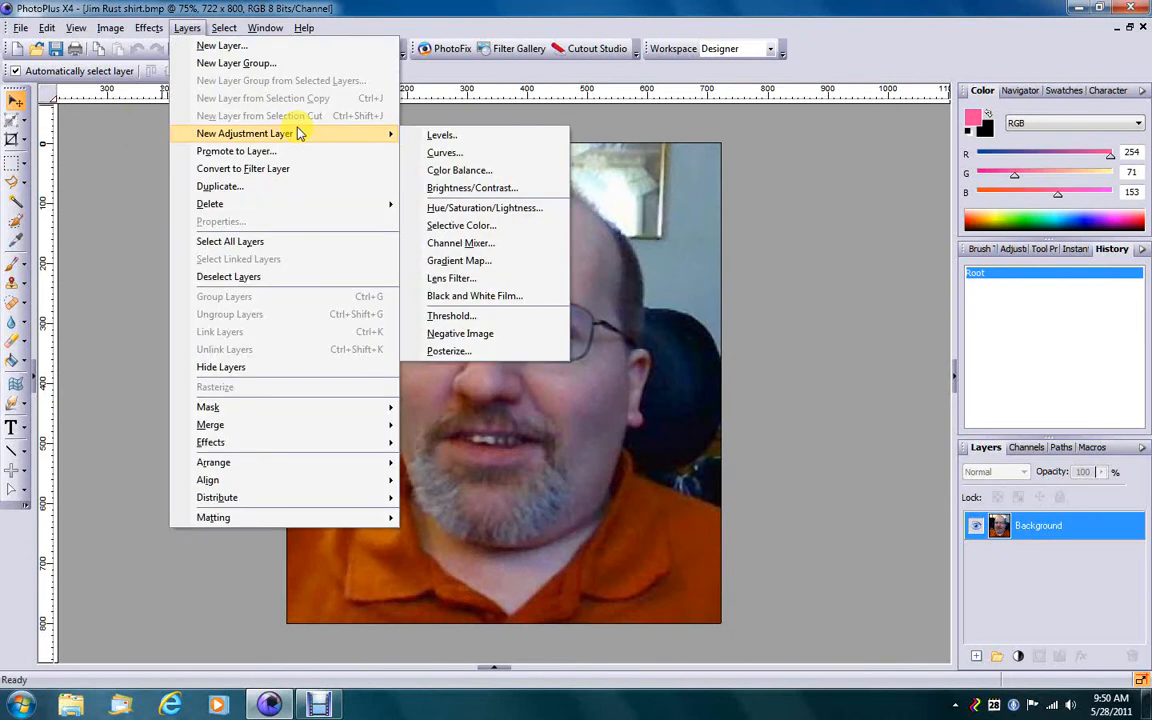
{"action": "left_click", "coordinate": [430, 134]}
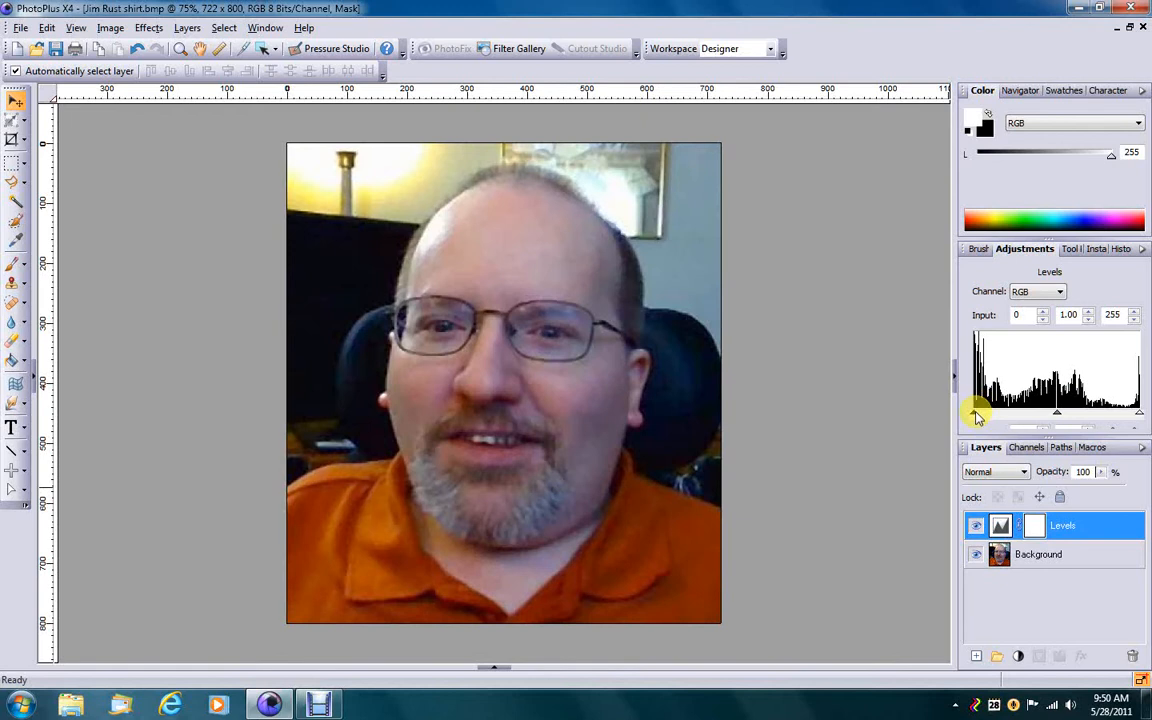
{"action": "left_click_drag", "start_coordinate": [976, 413], "coordinate": [1045, 414]}
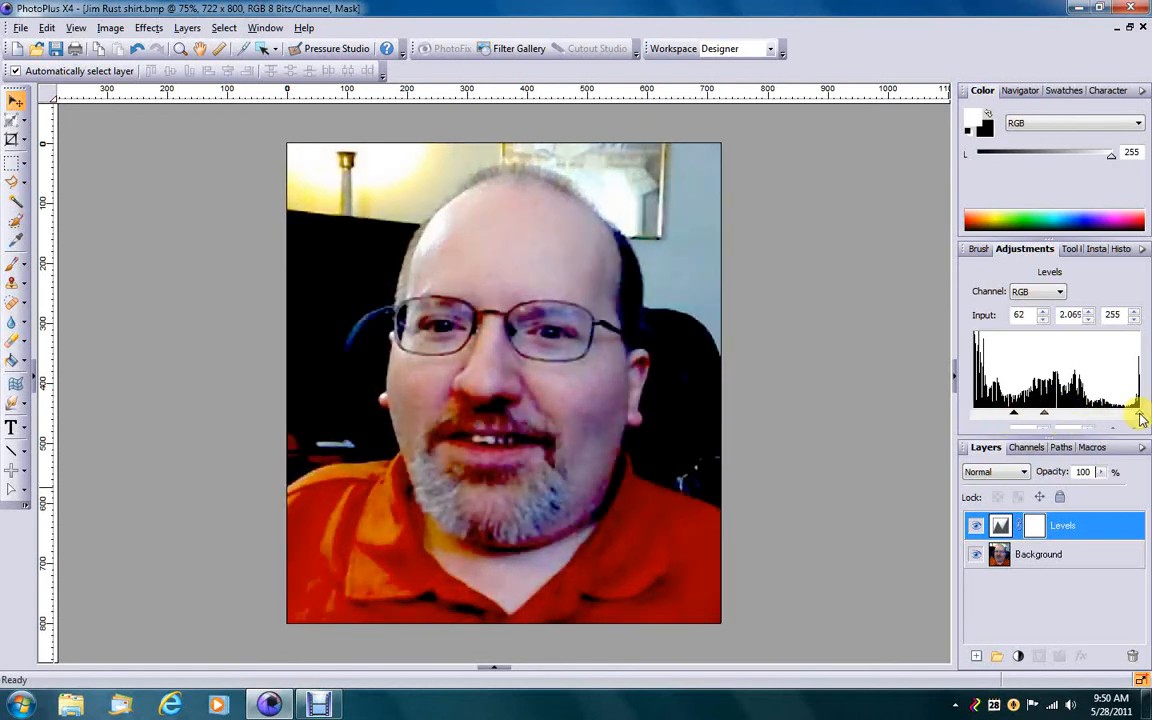
{"action": "left_click_drag", "start_coordinate": [1141, 418], "coordinate": [1088, 420]}
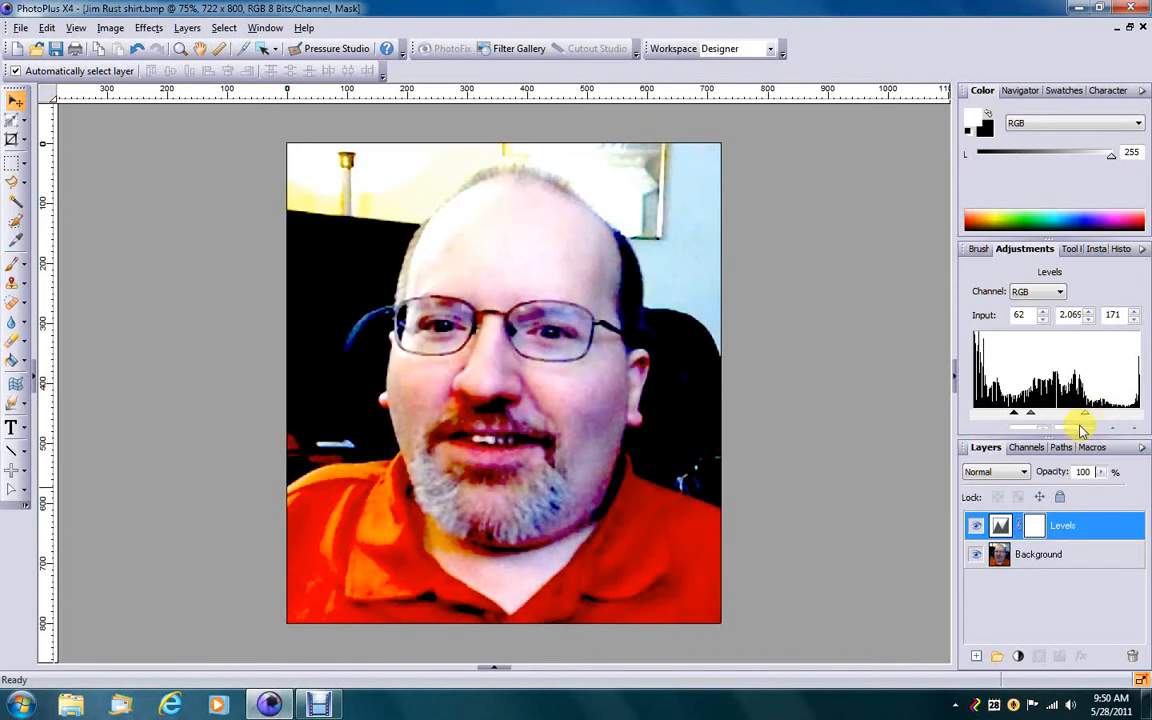
Step: Add a Curves adjustment layer and bend the RGB curve into a steep wave using three points
{"action": "left_click", "coordinate": [182, 28]}
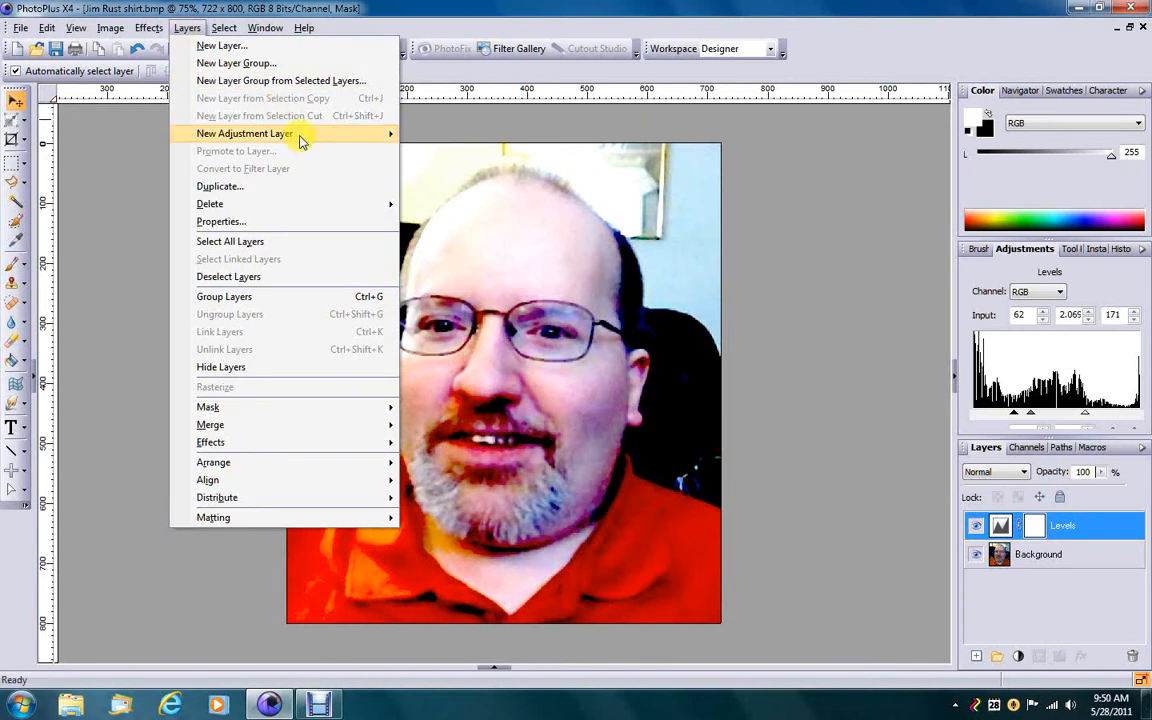
{"action": "mouse_move", "coordinate": [376, 135]}
{"action": "left_click", "coordinate": [425, 151]}
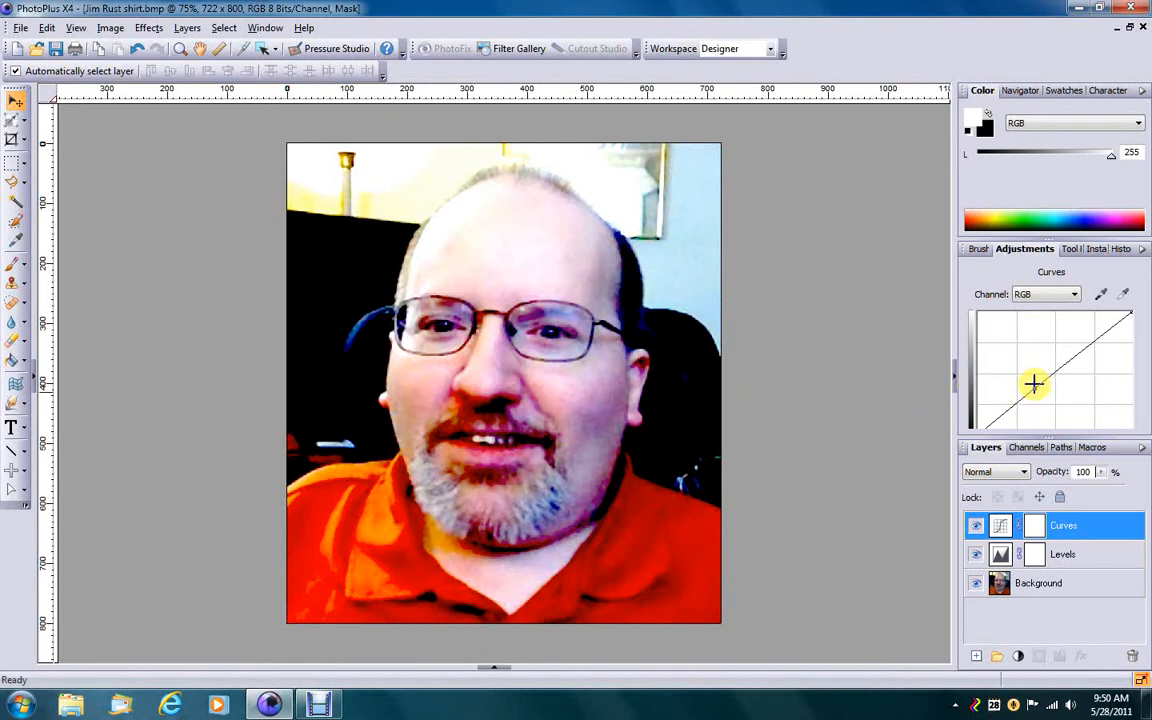
{"action": "left_click_drag", "start_coordinate": [1034, 388], "coordinate": [1086, 347]}
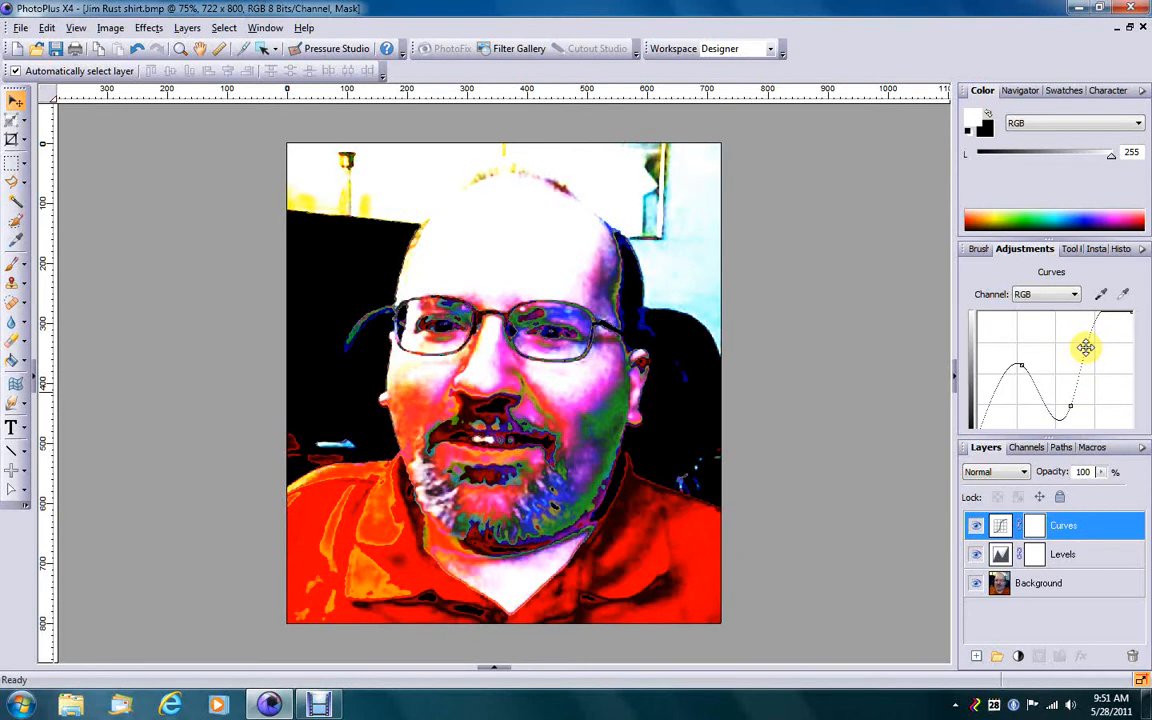
Step: Add a Color Balance adjustment layer and set its Cyan–Red level to 94 for the Shadows tonal range
{"action": "left_click", "coordinate": [187, 27]}
{"action": "mouse_move", "coordinate": [345, 136]}
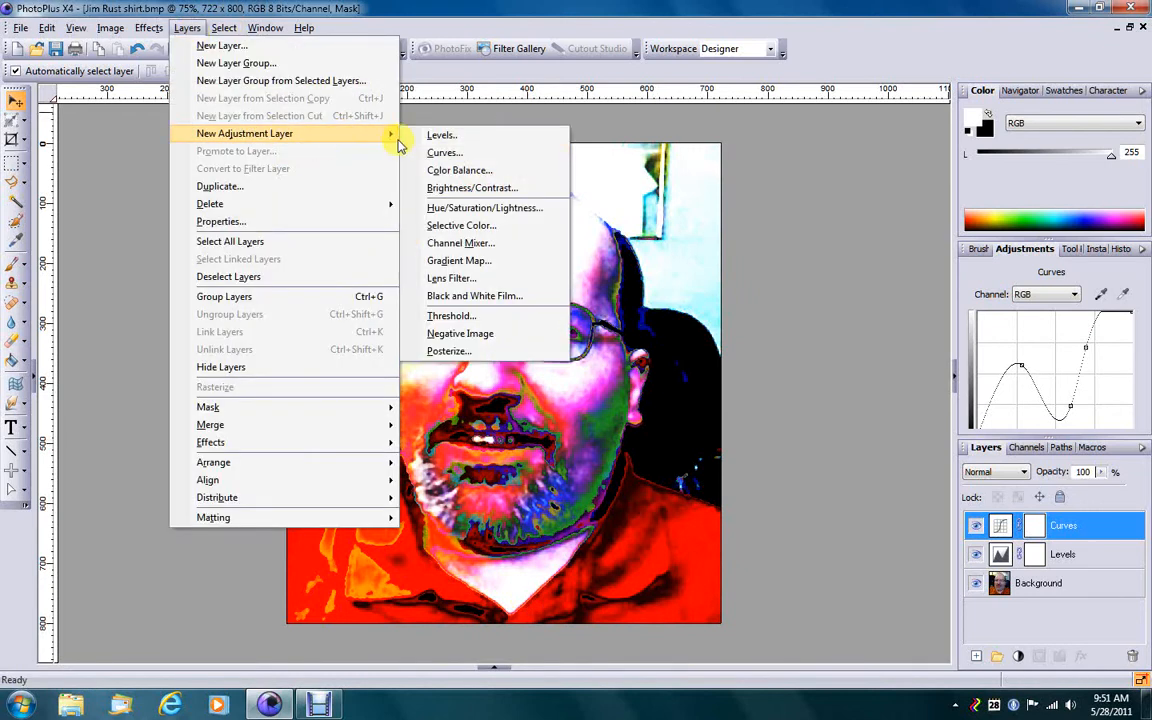
{"action": "left_click", "coordinate": [507, 175]}
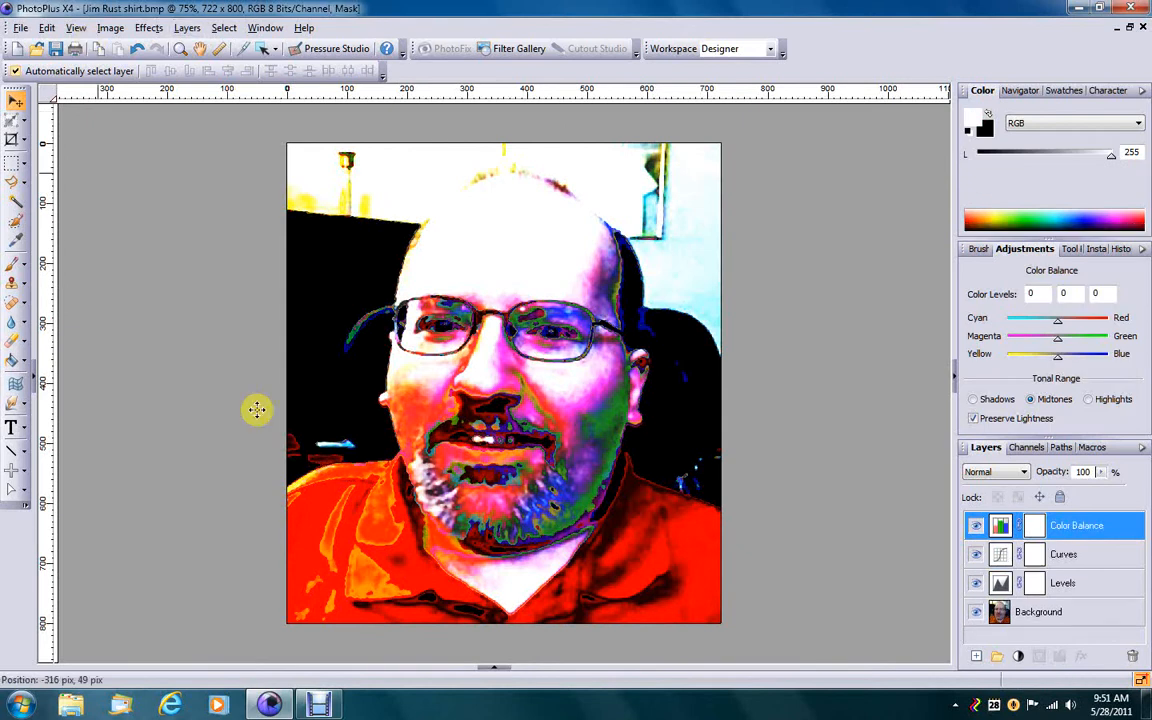
{"action": "left_click_drag", "start_coordinate": [1058, 330], "coordinate": [1033, 362]}
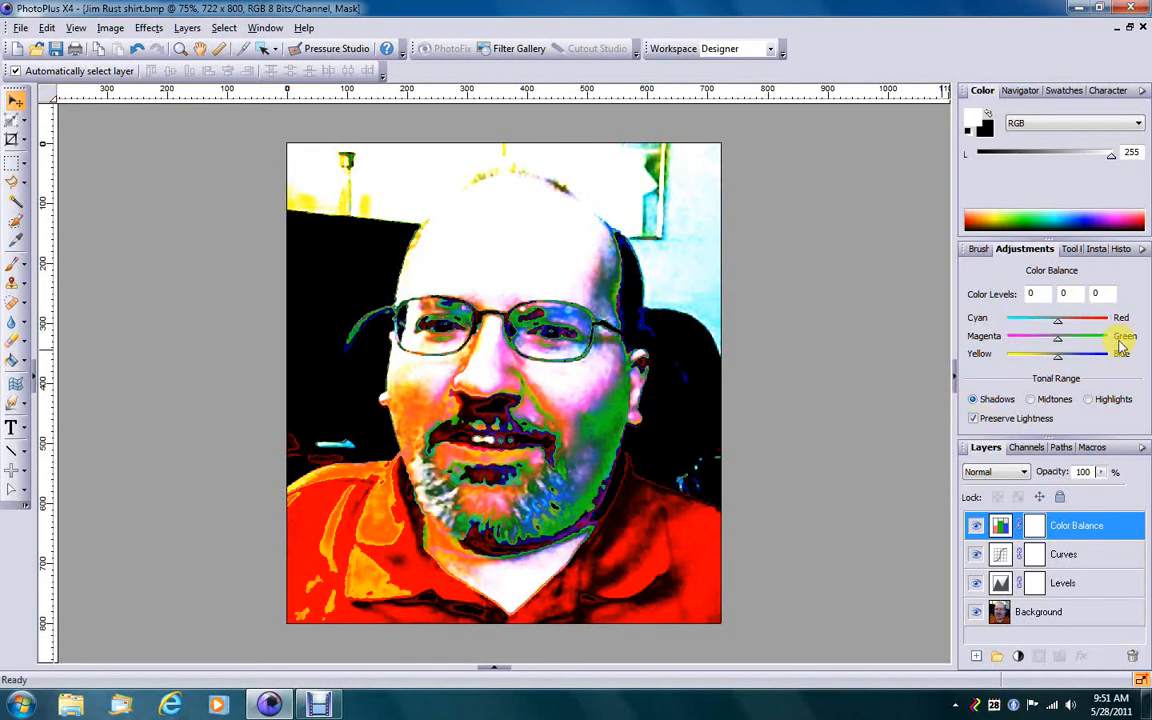
{"action": "left_click_drag", "start_coordinate": [1063, 322], "coordinate": [1103, 320]}
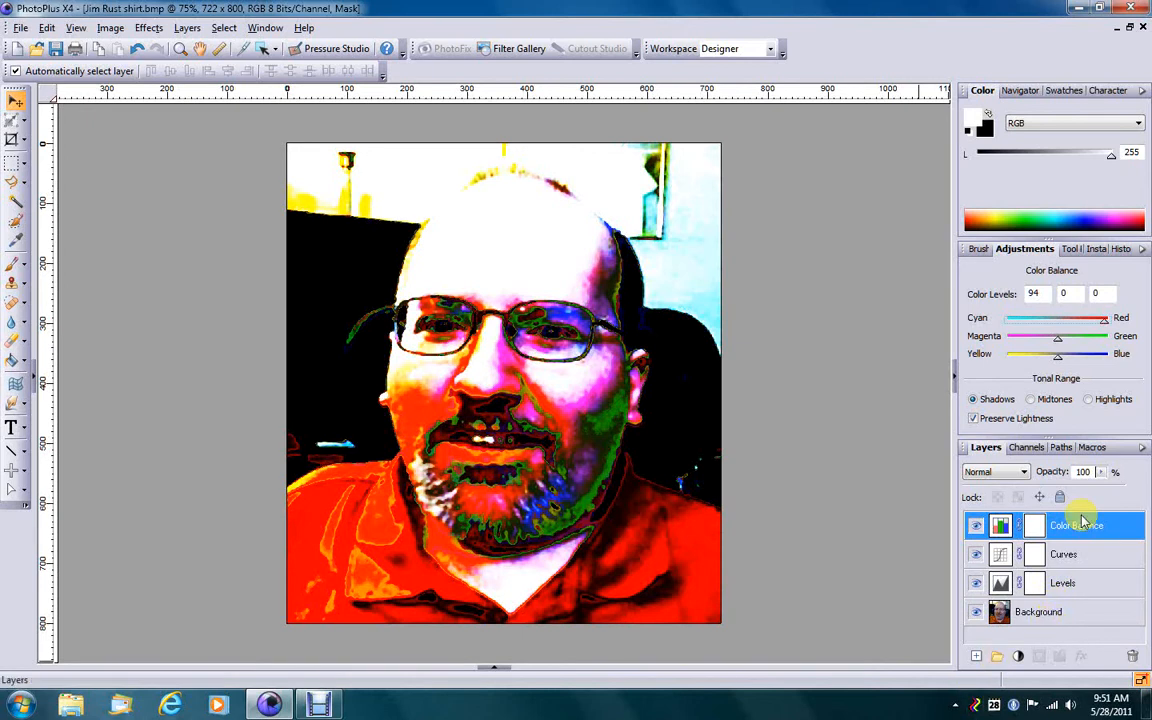
Step: Hide the Curves, Levels and Color Balance adjustment layers
{"action": "left_click", "coordinate": [980, 557]}
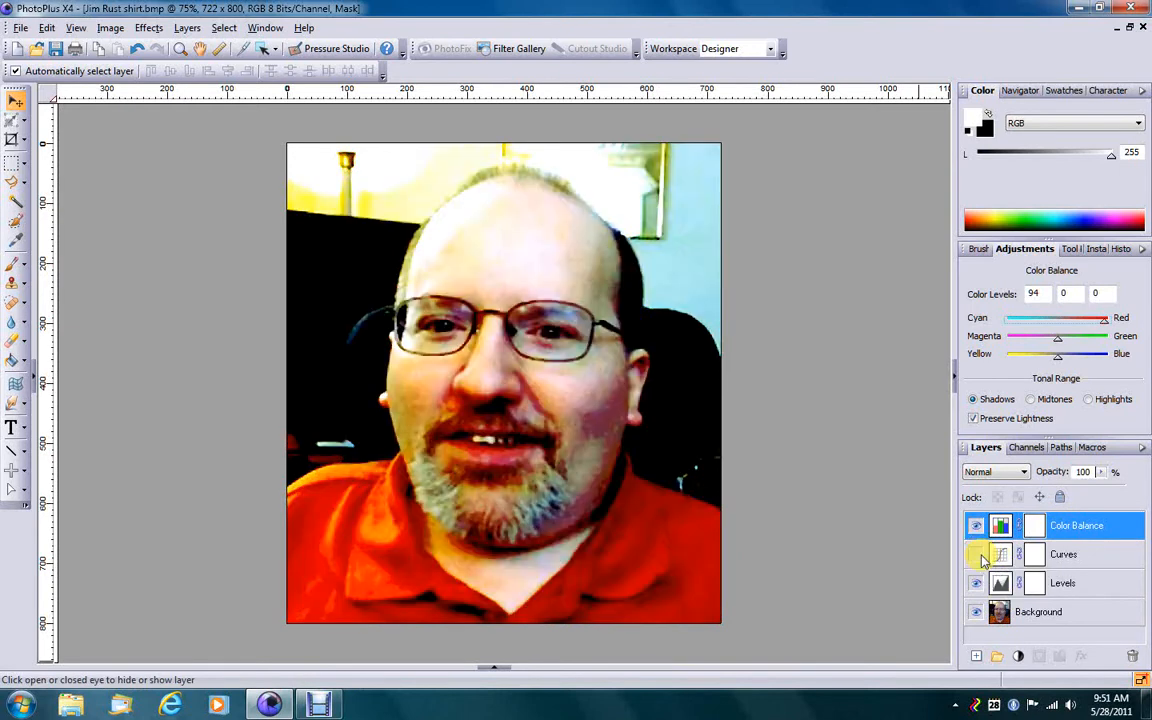
{"action": "left_click", "coordinate": [976, 584]}
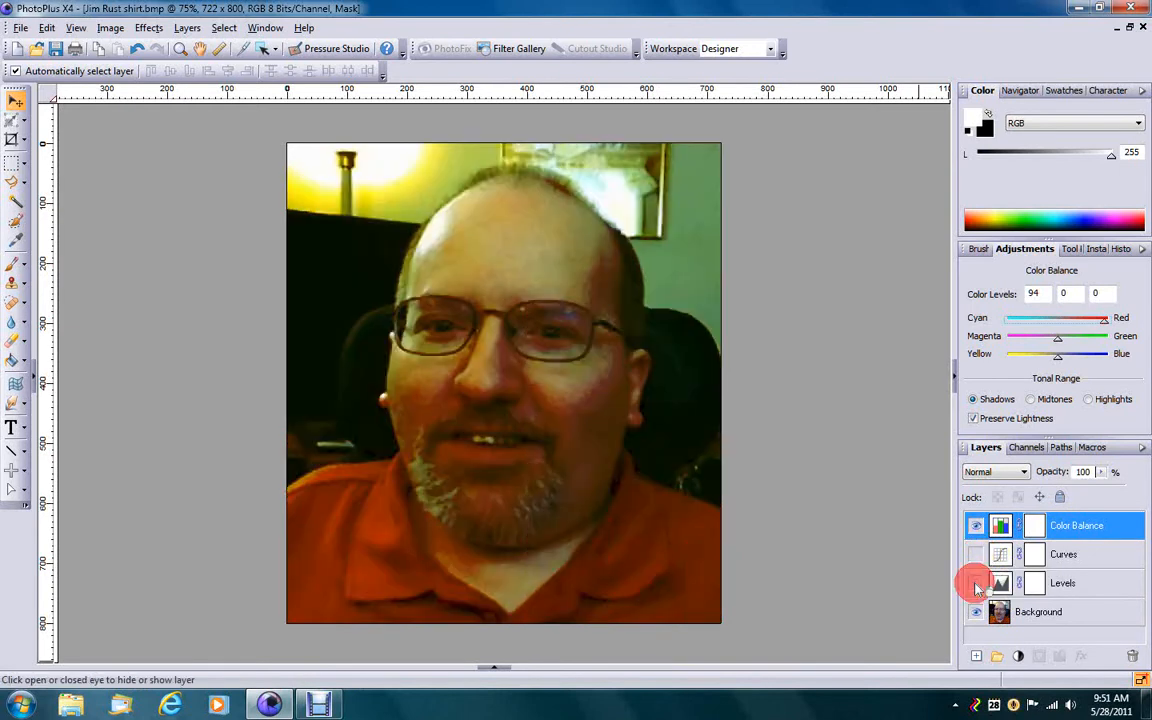
{"action": "left_click", "coordinate": [976, 526]}
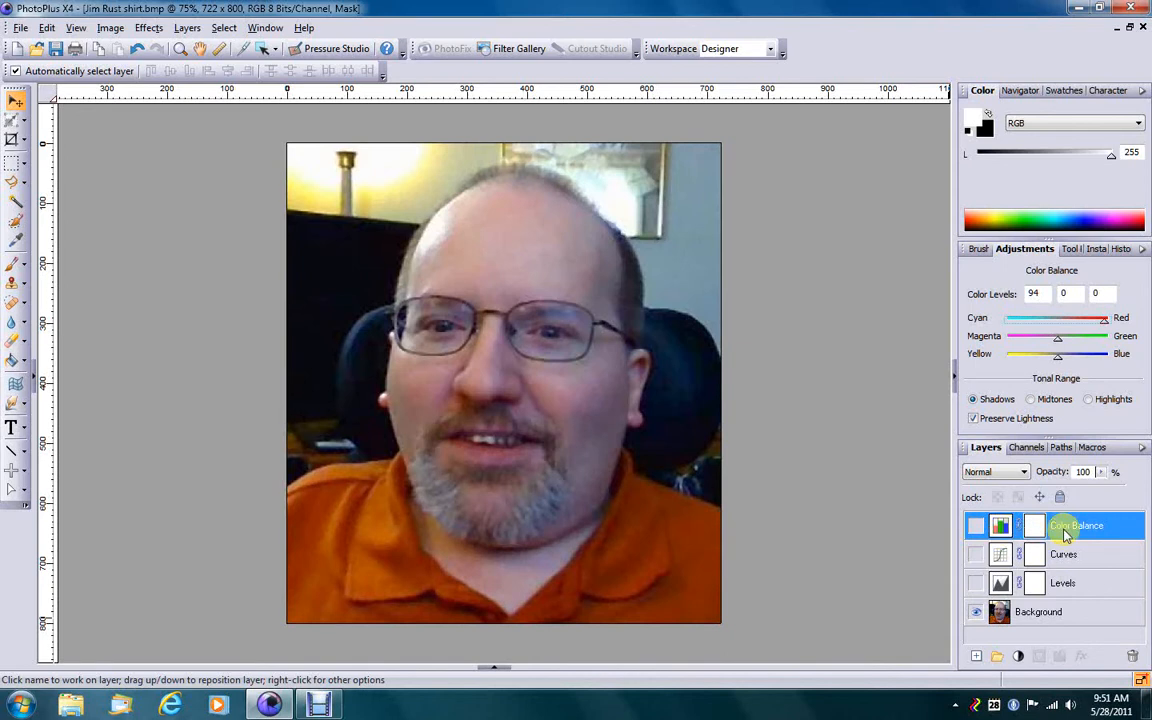
Step: Delete the Color Balance, Curves and Levels adjustment layers, leaving only the Background layer
{"action": "left_click", "coordinate": [1134, 658]}
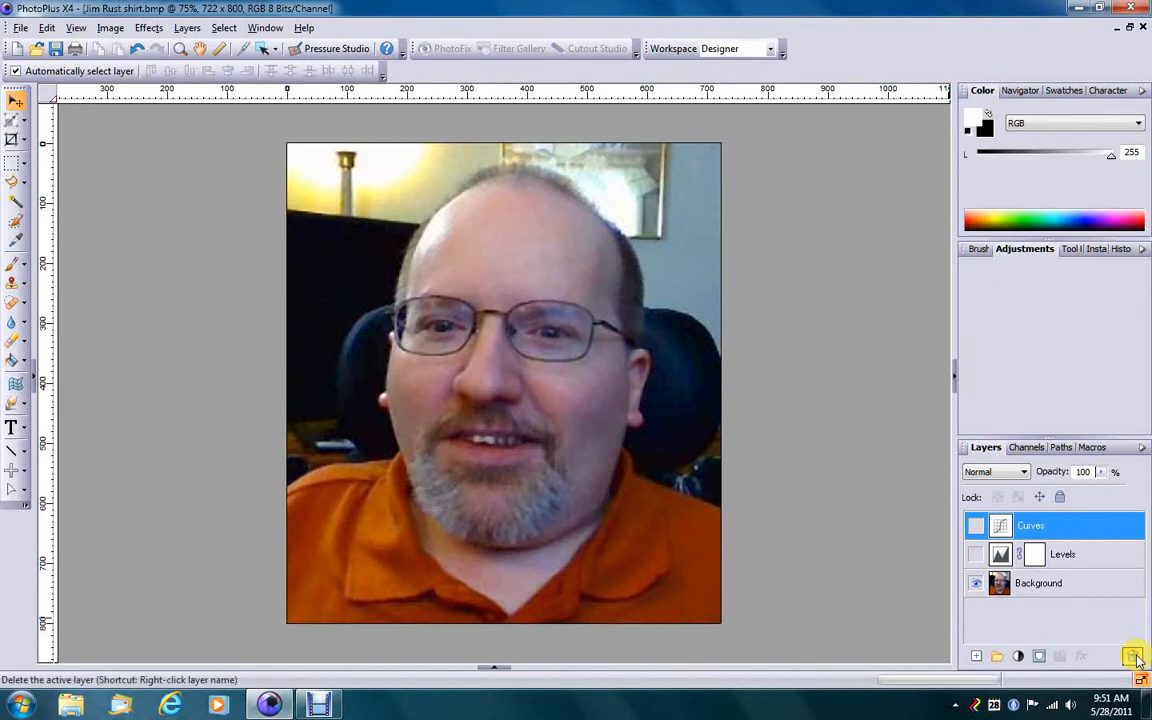
{"action": "left_click", "coordinate": [1134, 658]}
{"action": "left_click", "coordinate": [1134, 658]}
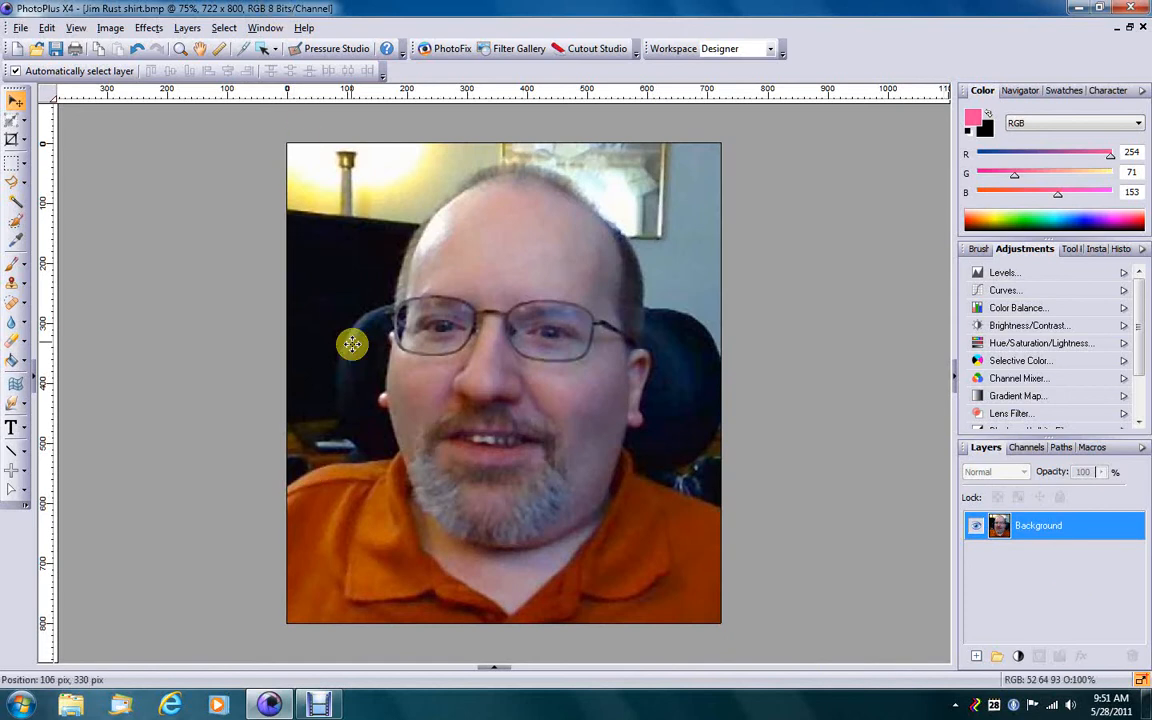
Step: Convert the Background layer to a filter layer
{"action": "left_click", "coordinate": [220, 28]}
{"action": "mouse_move", "coordinate": [201, 29]}
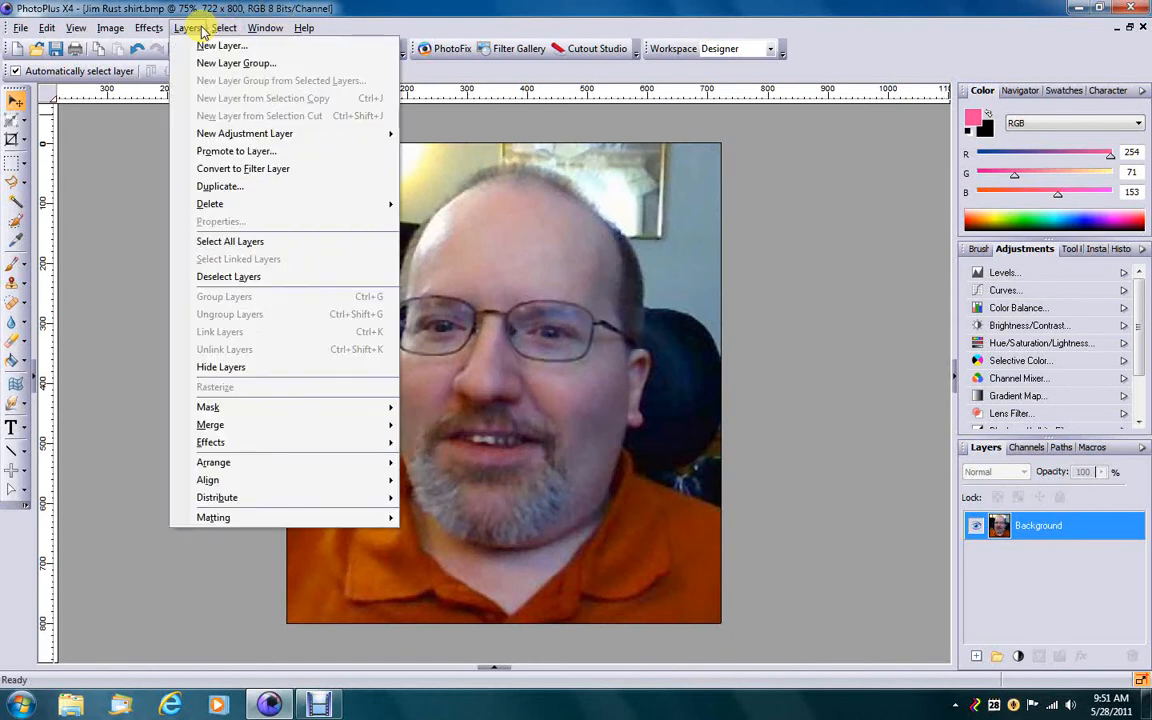
{"action": "left_click", "coordinate": [229, 172]}
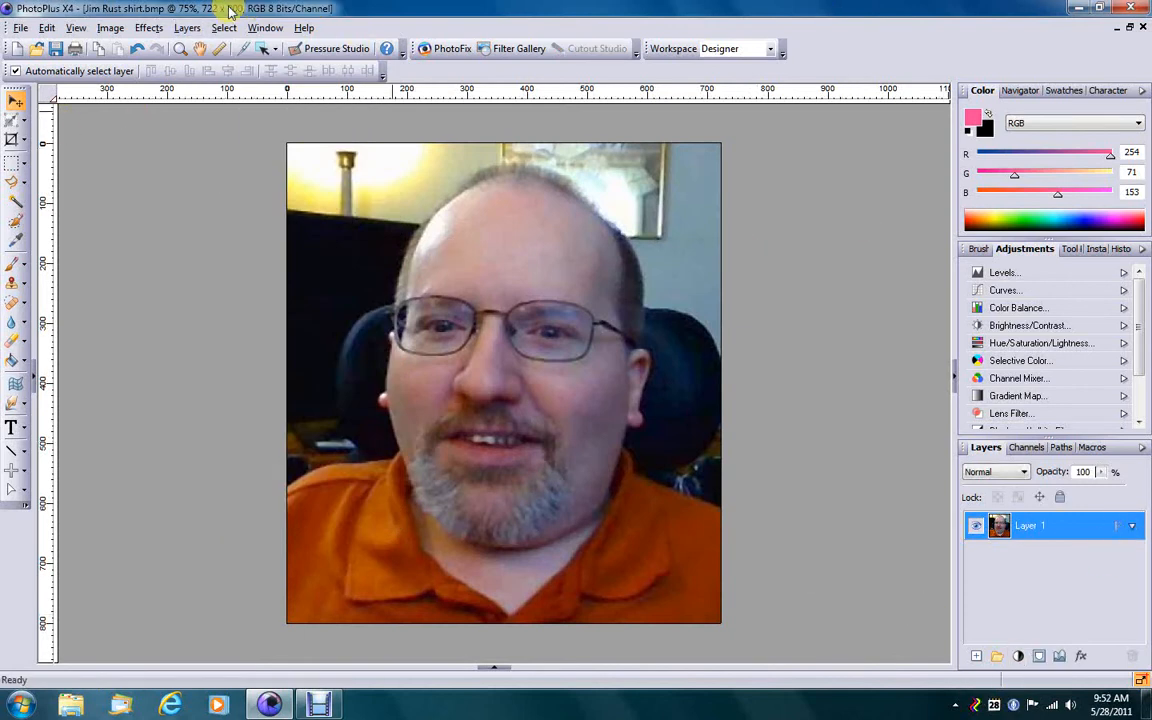
Step: Apply the Displace distortion to the filter layer with horizontal and vertical scale 10, tiled pattern and wrap-around edges
{"action": "left_click", "coordinate": [160, 30]}
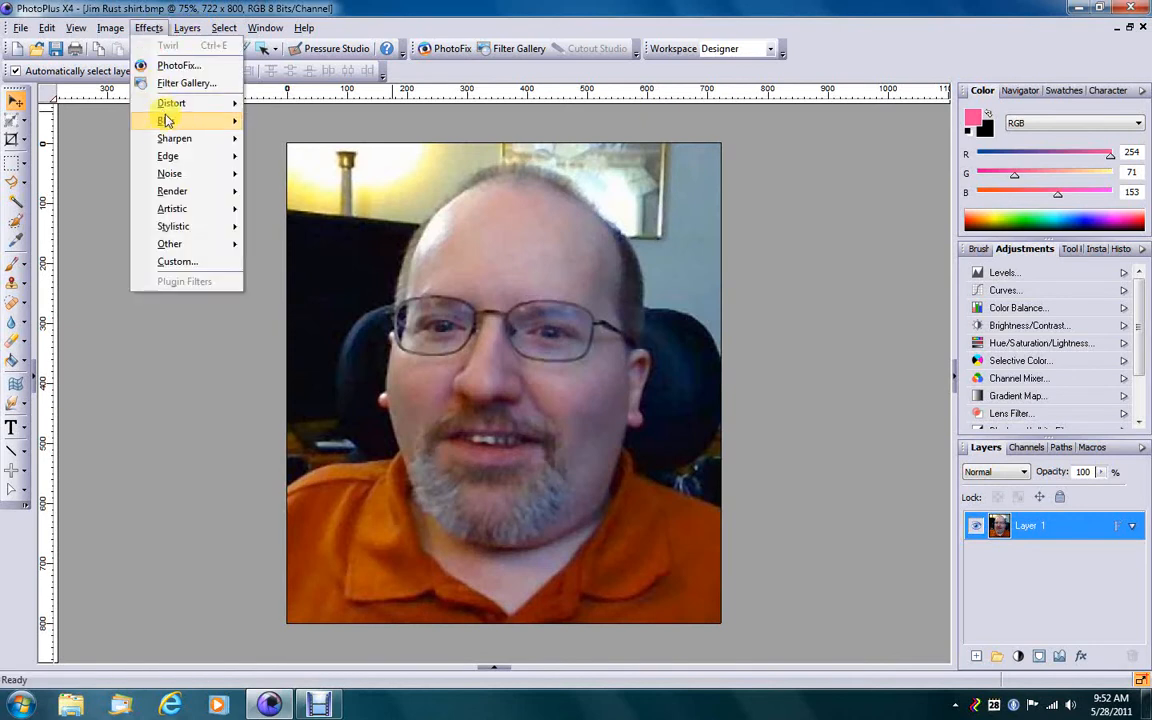
{"action": "mouse_move", "coordinate": [183, 104]}
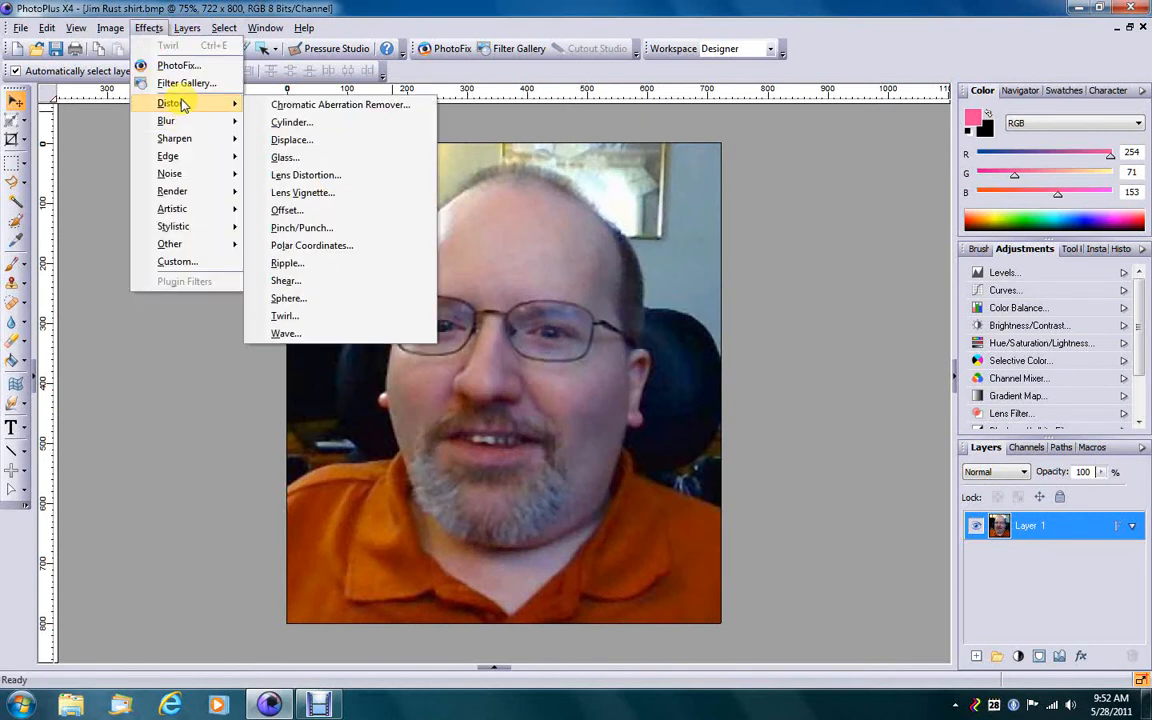
{"action": "left_click", "coordinate": [340, 143]}
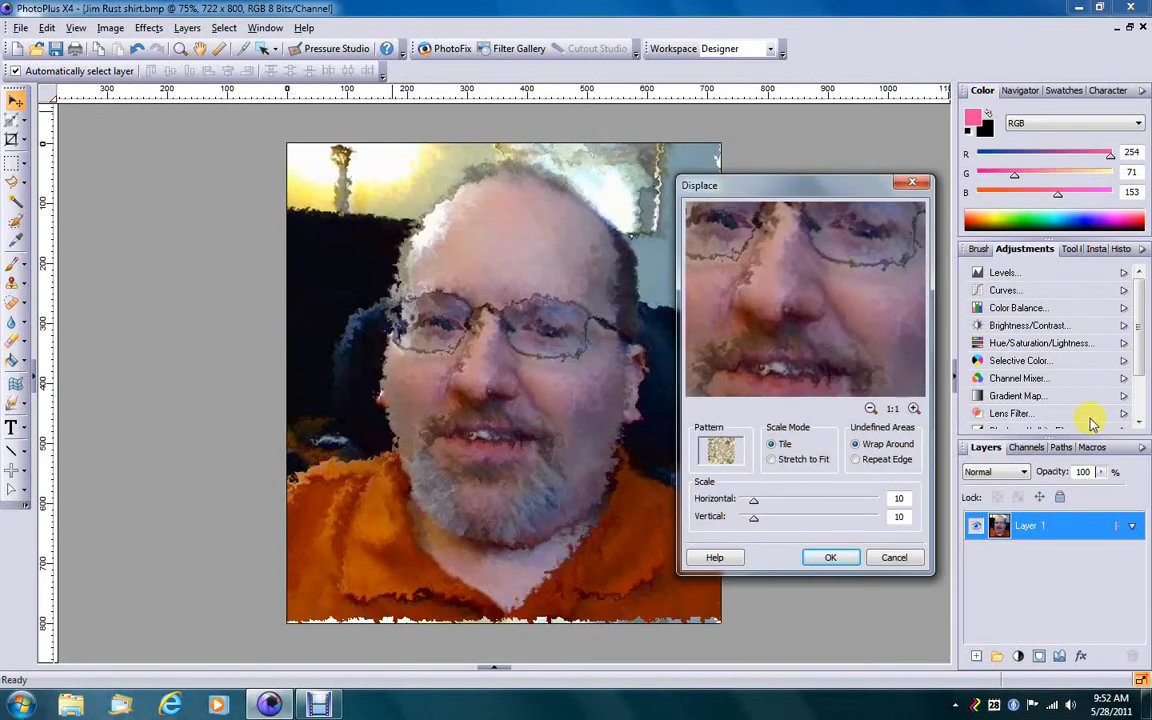
{"action": "left_click", "coordinate": [826, 562]}
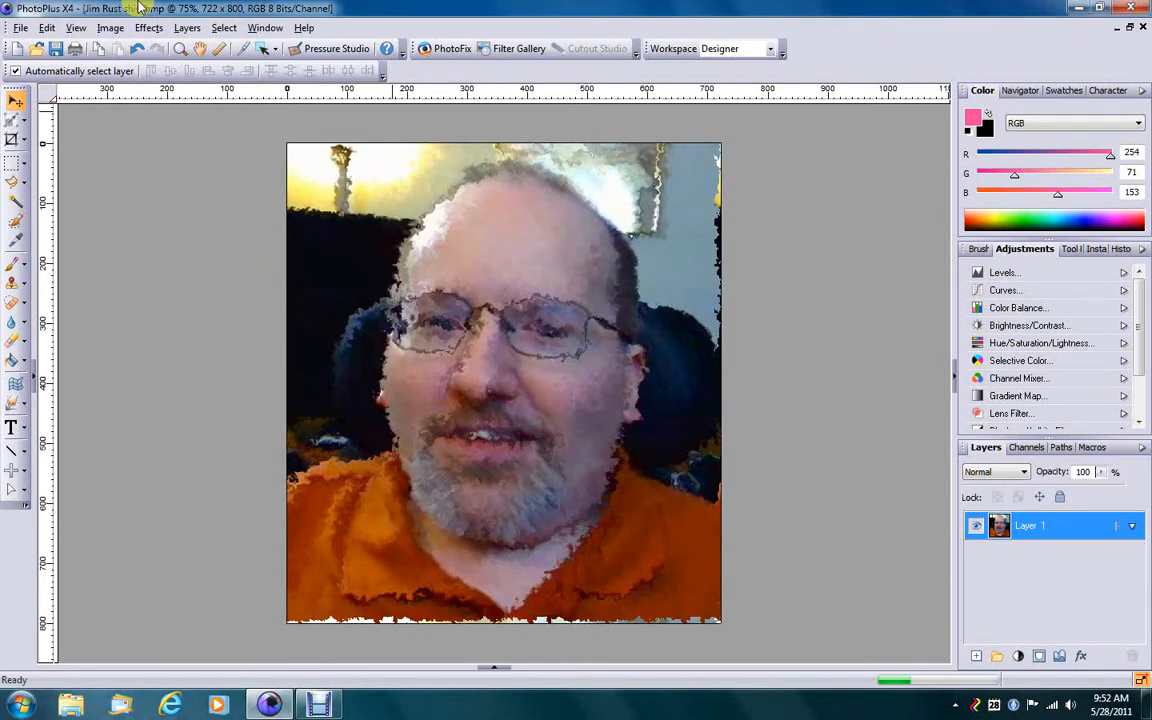
Step: Add a Twirl distortion with an angle of 297 to the filter layer
{"action": "left_click", "coordinate": [154, 32]}
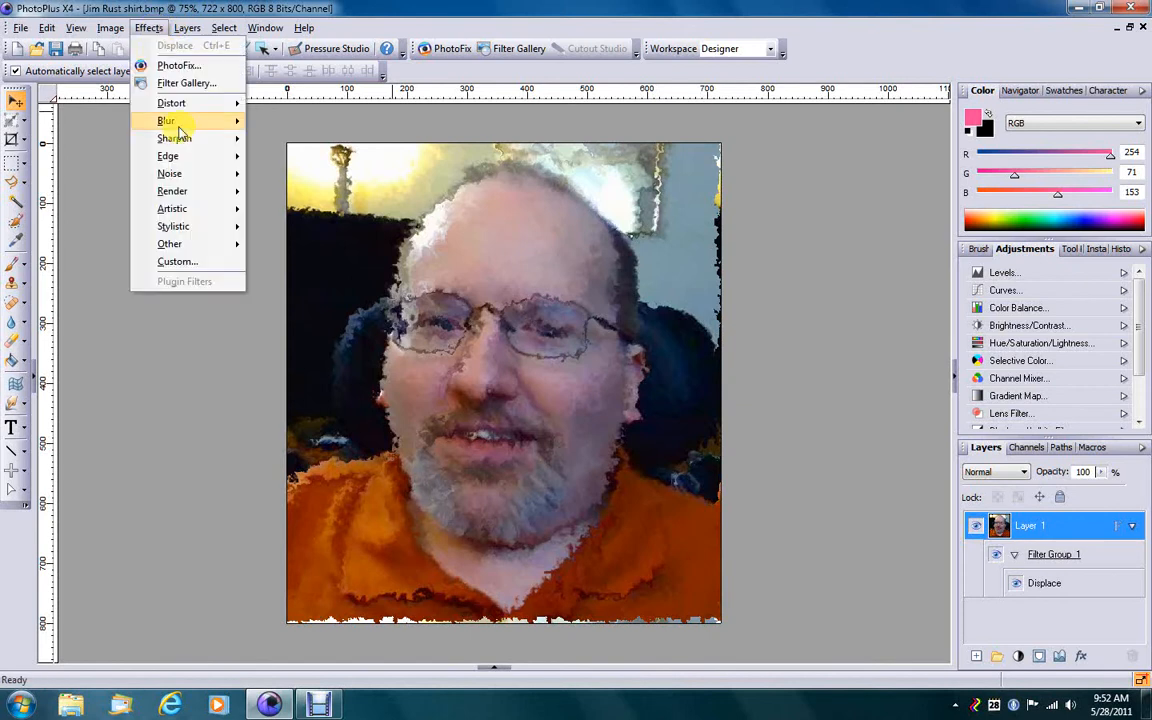
{"action": "mouse_move", "coordinate": [197, 110]}
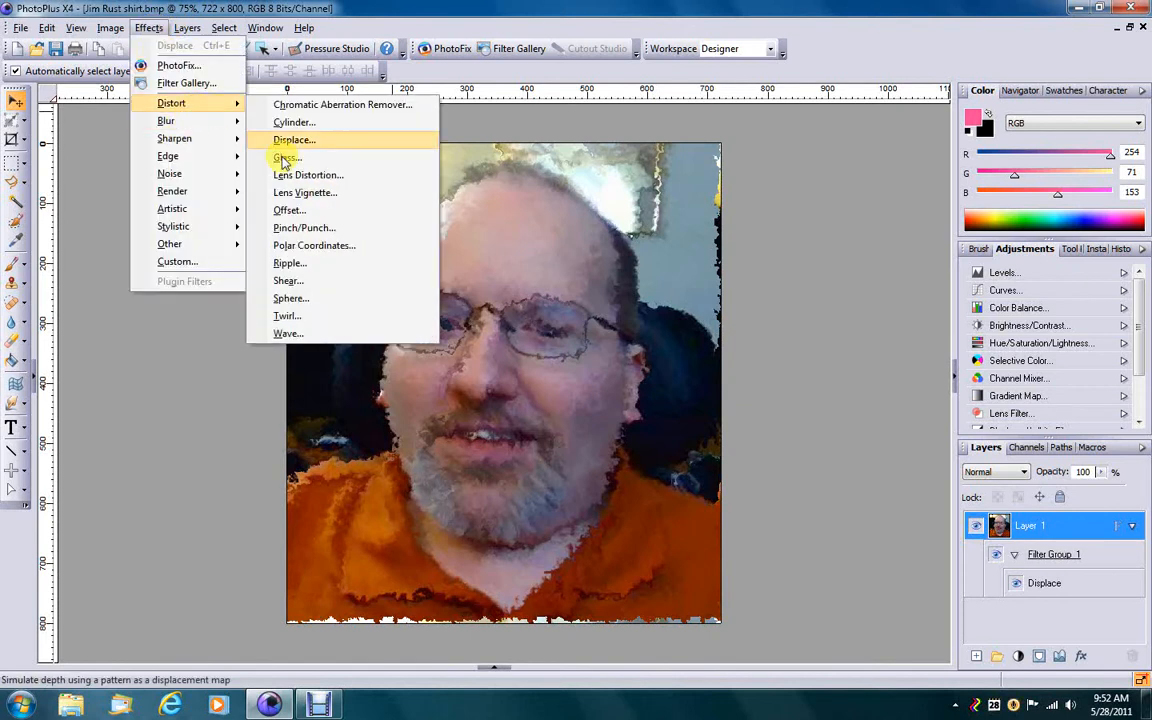
{"action": "left_click", "coordinate": [318, 327]}
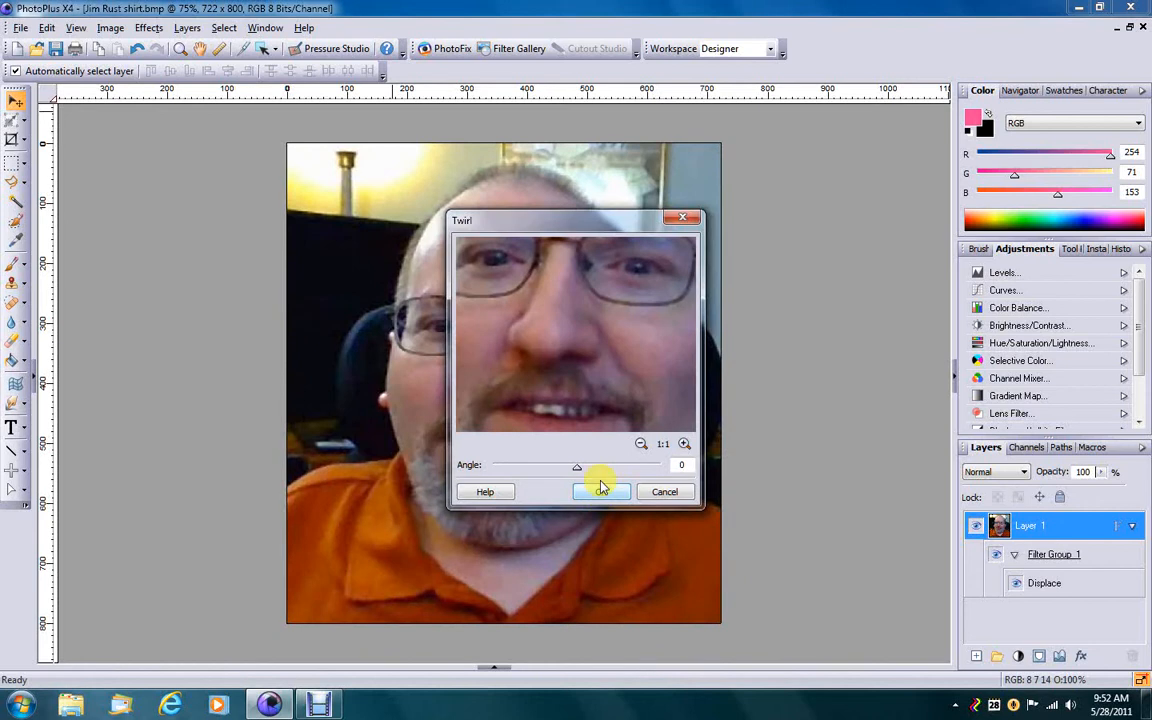
{"action": "left_click_drag", "start_coordinate": [582, 470], "coordinate": [619, 467]}
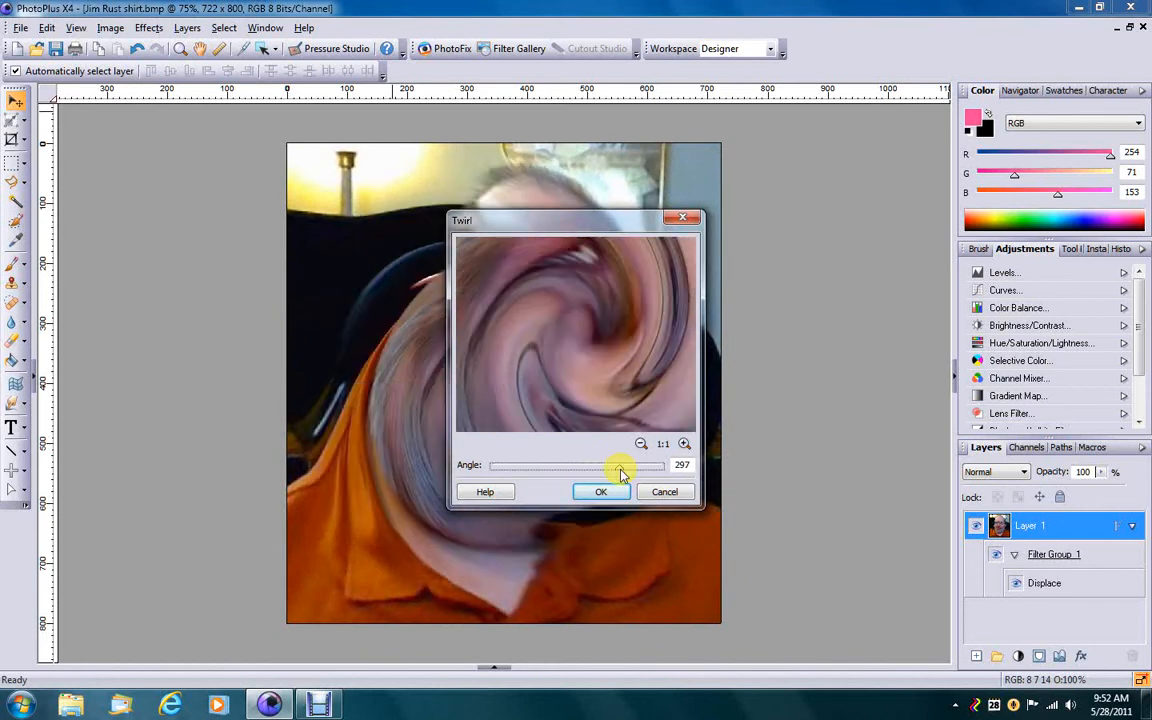
{"action": "left_click", "coordinate": [609, 492]}
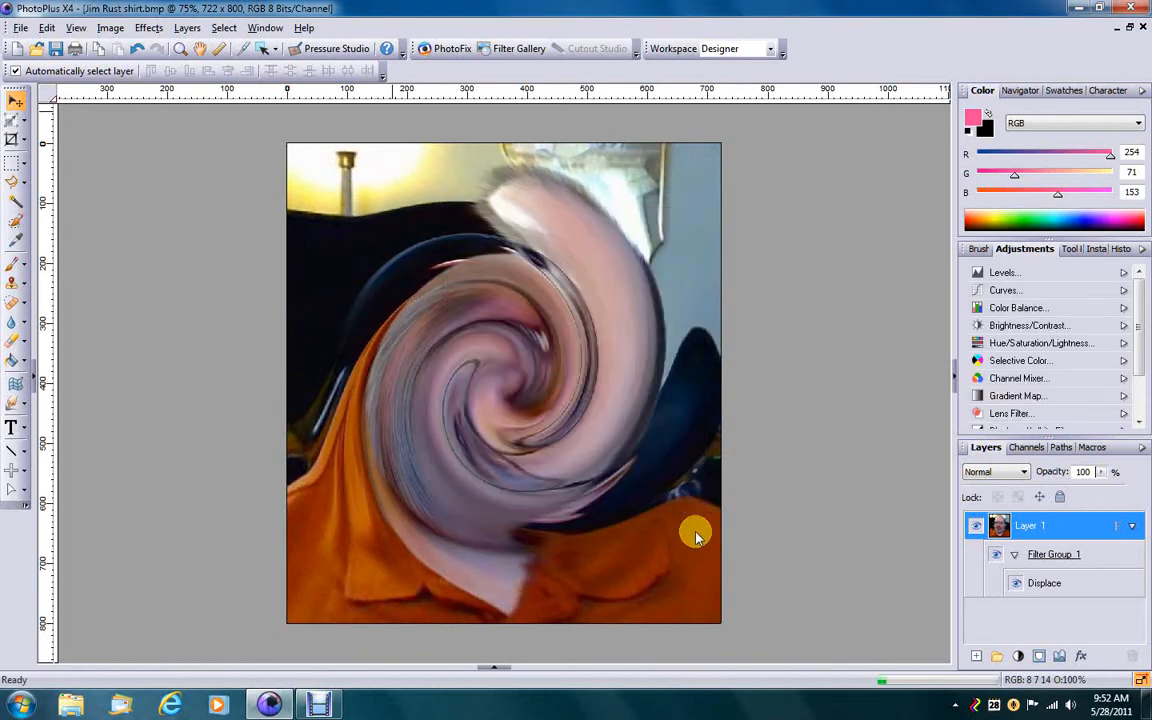
Step: Add a Diffuse Glow effect to the filter layer with blur 10, intensity 33, opacity 100 and threshold 85
{"action": "left_click", "coordinate": [148, 27]}
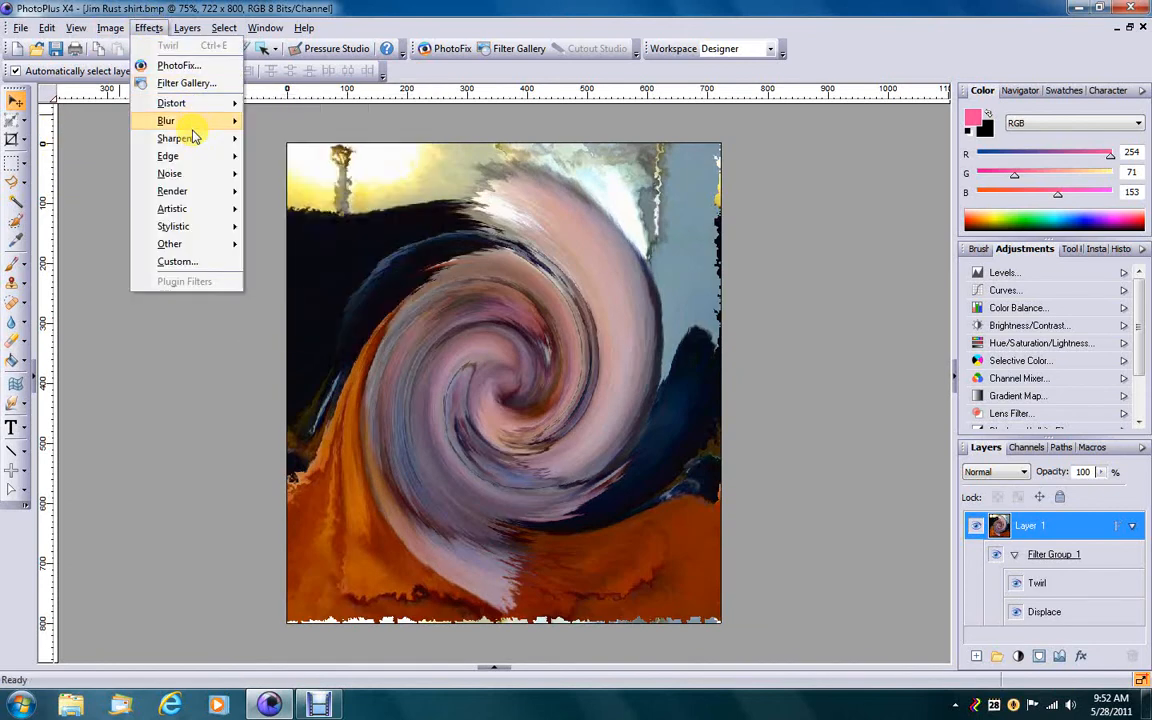
{"action": "mouse_move", "coordinate": [197, 176]}
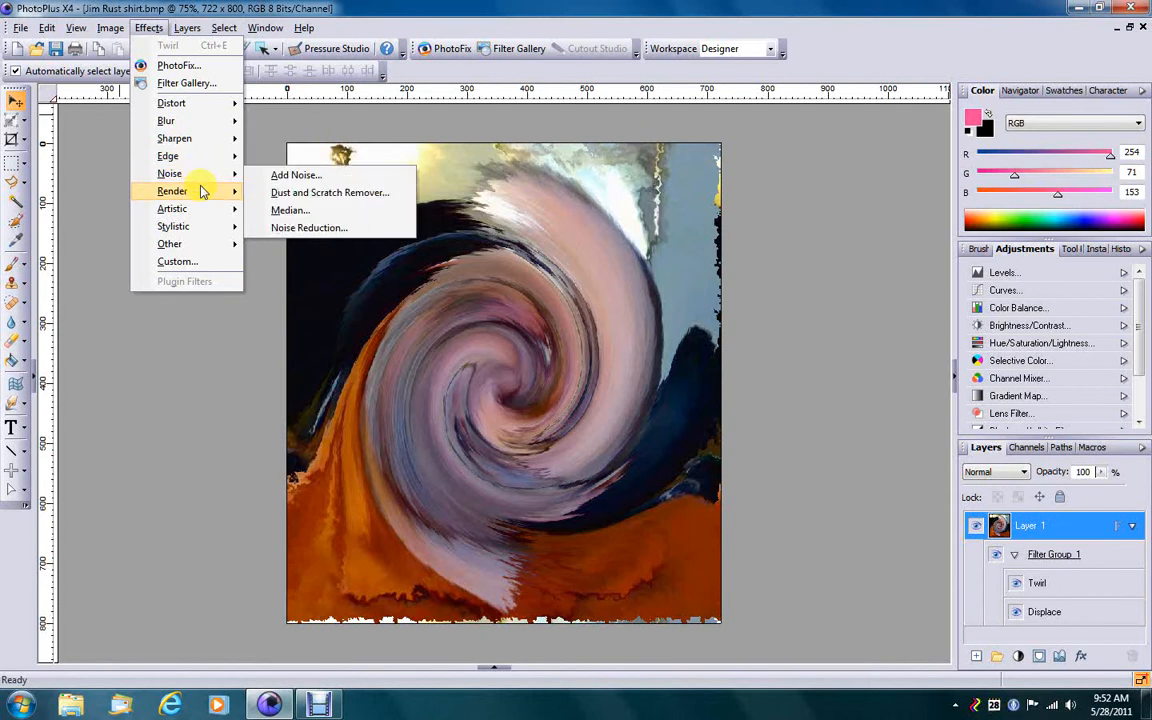
{"action": "left_click", "coordinate": [302, 193]}
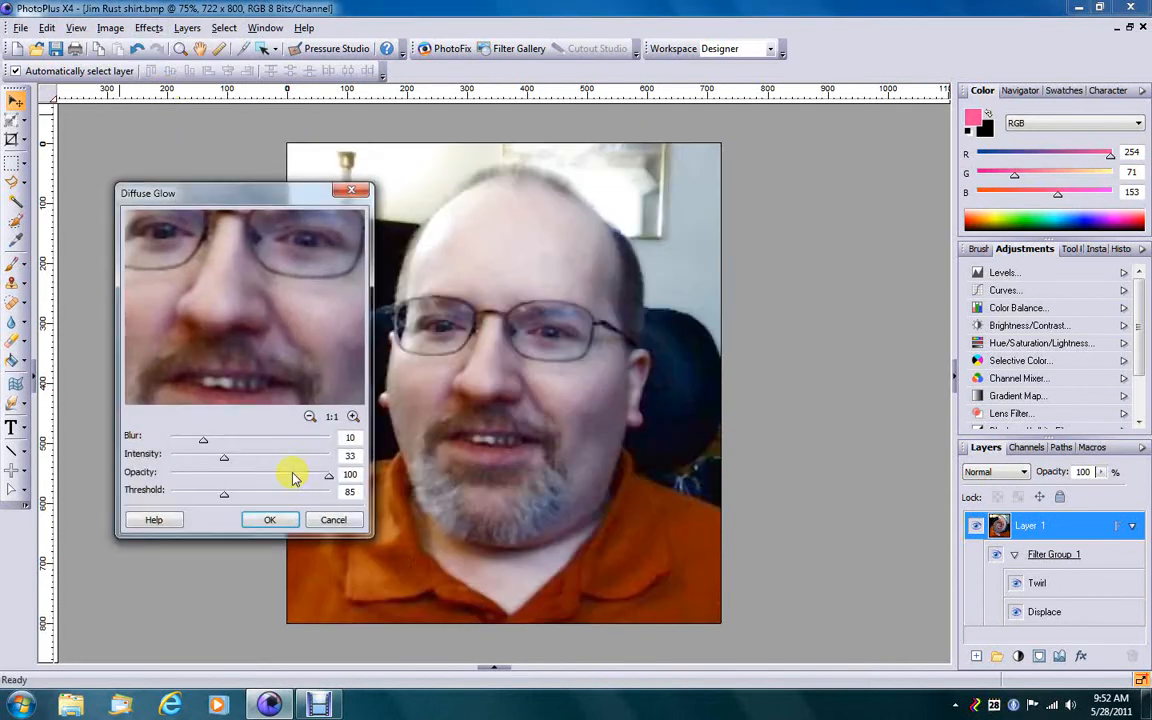
{"action": "left_click", "coordinate": [257, 526]}
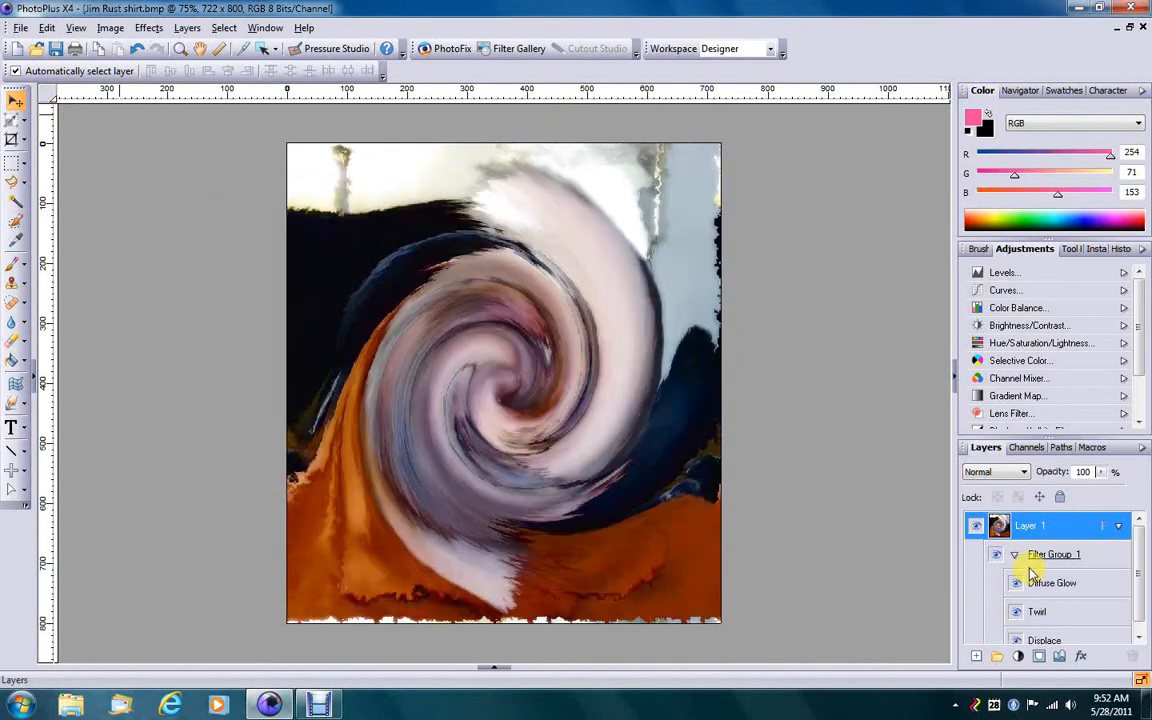
{"action": "left_click_drag", "start_coordinate": [1141, 538], "coordinate": [1146, 565]}
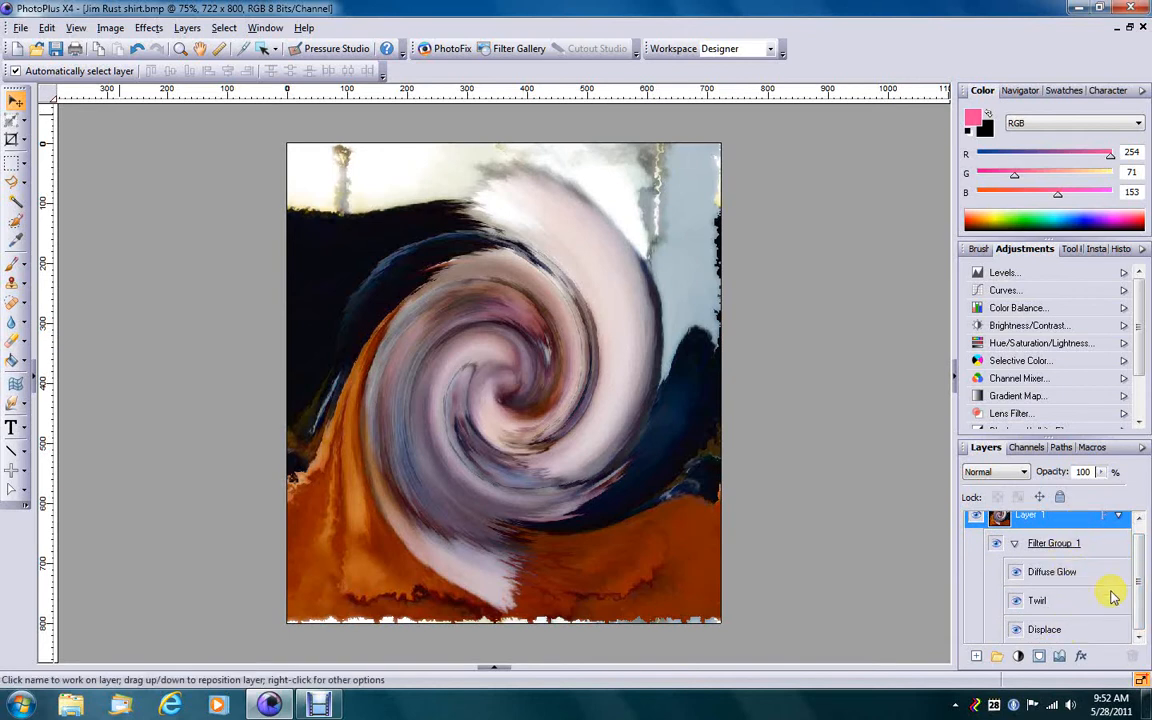
{"action": "left_click_drag", "start_coordinate": [1139, 566], "coordinate": [1146, 552]}
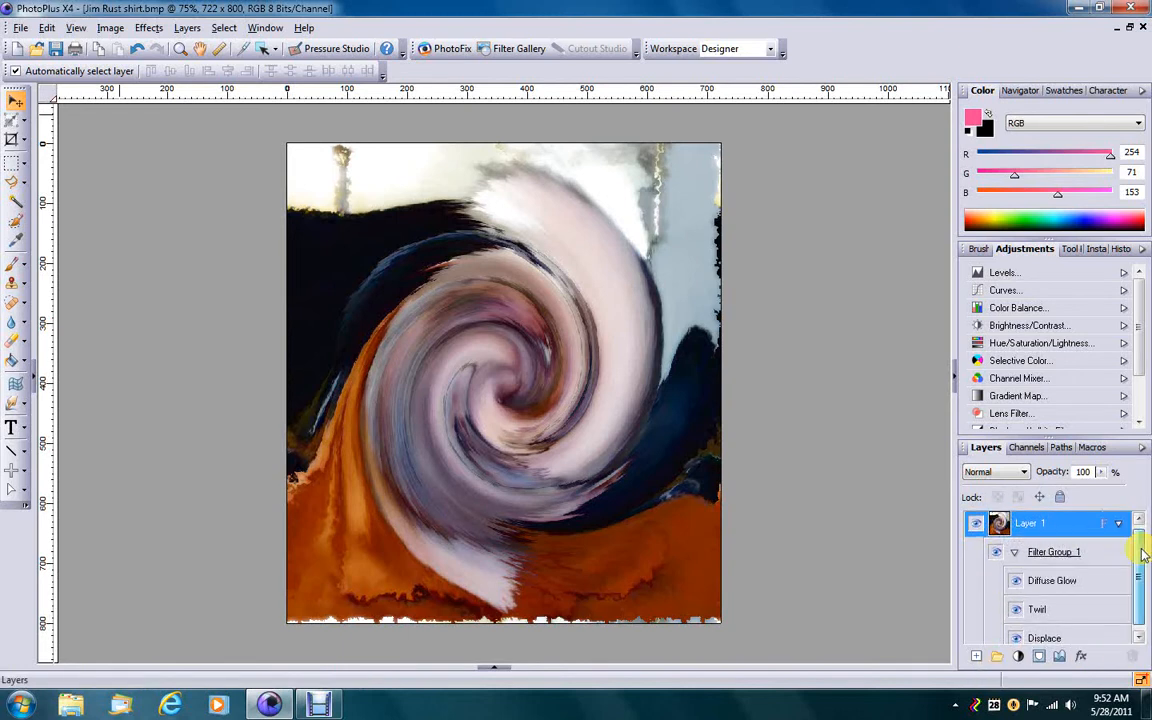
{"action": "mouse_move", "coordinate": [1146, 540]}
{"action": "left_mouse_down"}
{"action": "mouse_move", "coordinate": [1146, 568]}
{"action": "mouse_move", "coordinate": [1146, 536]}
{"action": "left_mouse_up"}
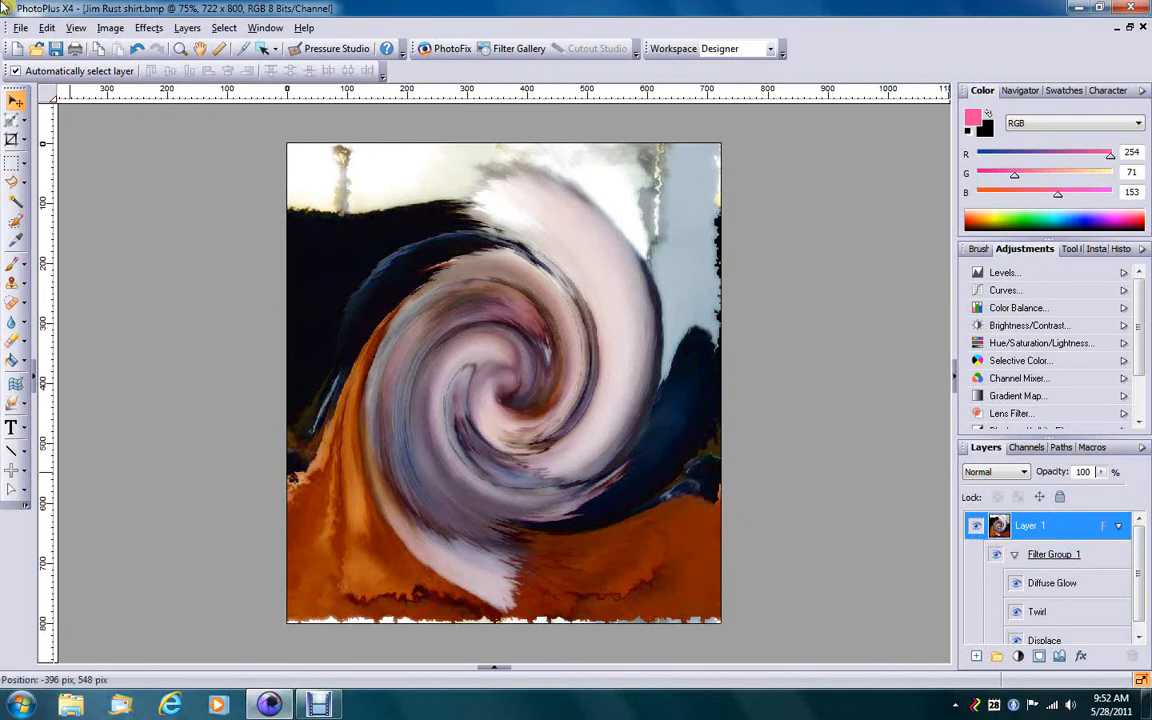
Step: Save the document to the Desktop as a PhotoPlus picture (.Spp), keeping the suggested file name
{"action": "left_click", "coordinate": [18, 28]}
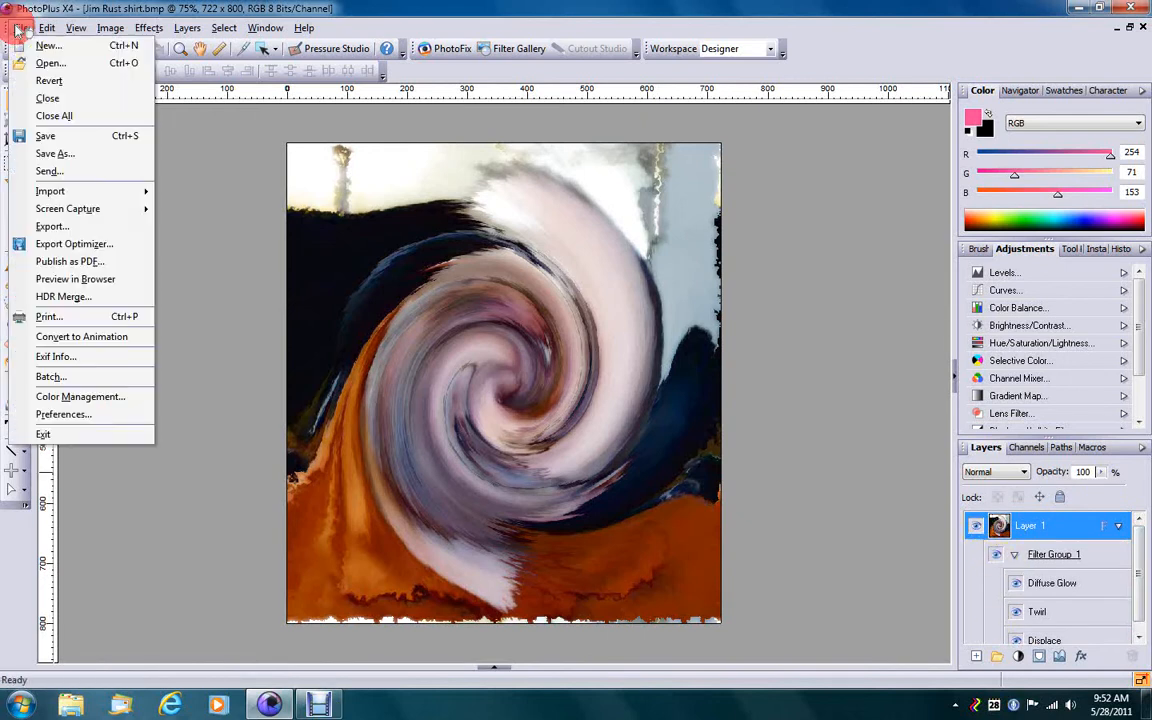
{"action": "left_click", "coordinate": [55, 136]}
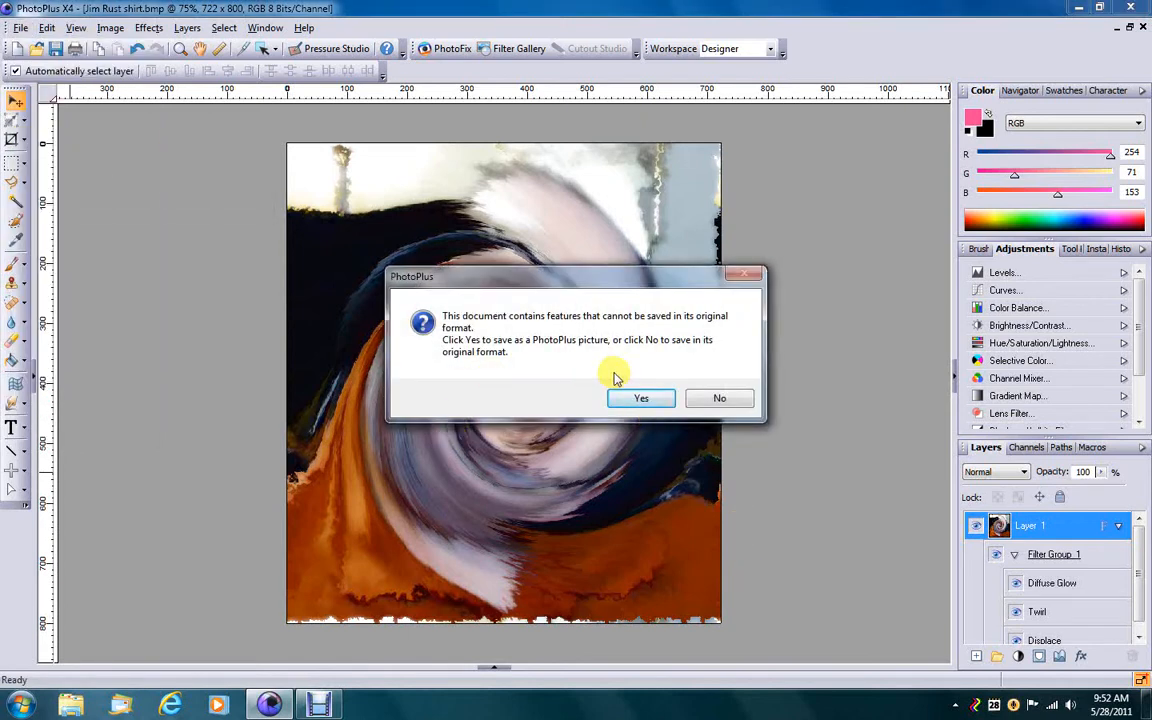
{"action": "left_click", "coordinate": [641, 399]}
{"action": "key", "text": "ctrl+s"}
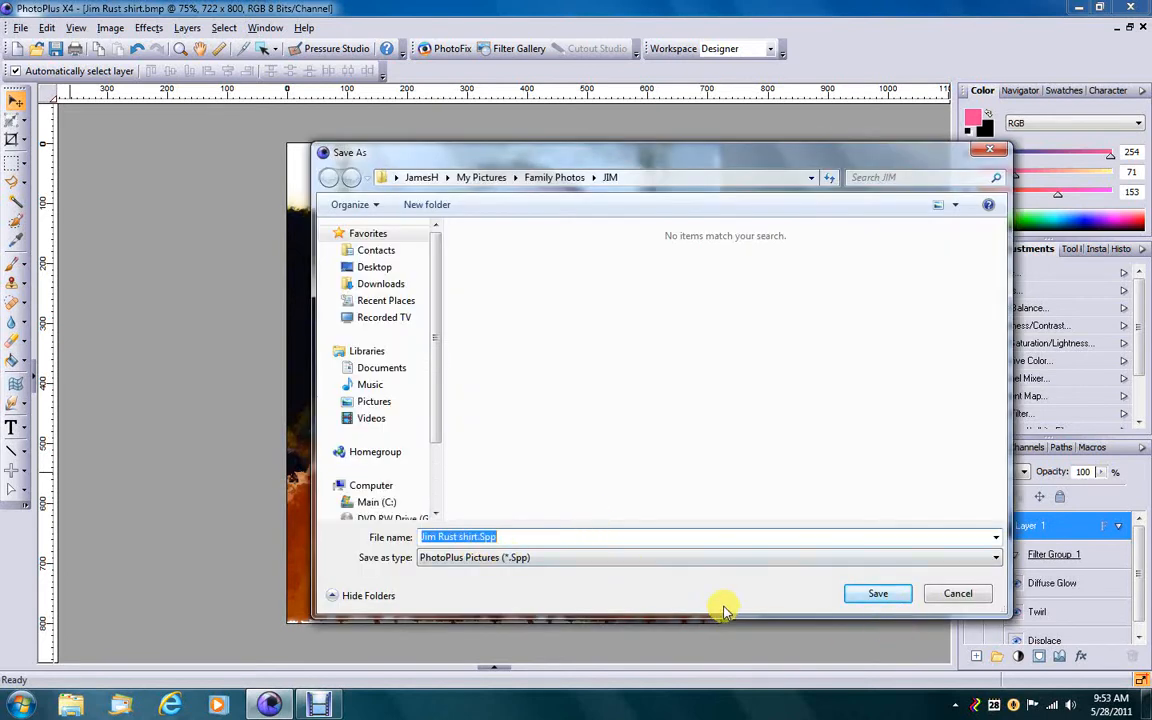
{"action": "left_click", "coordinate": [345, 266]}
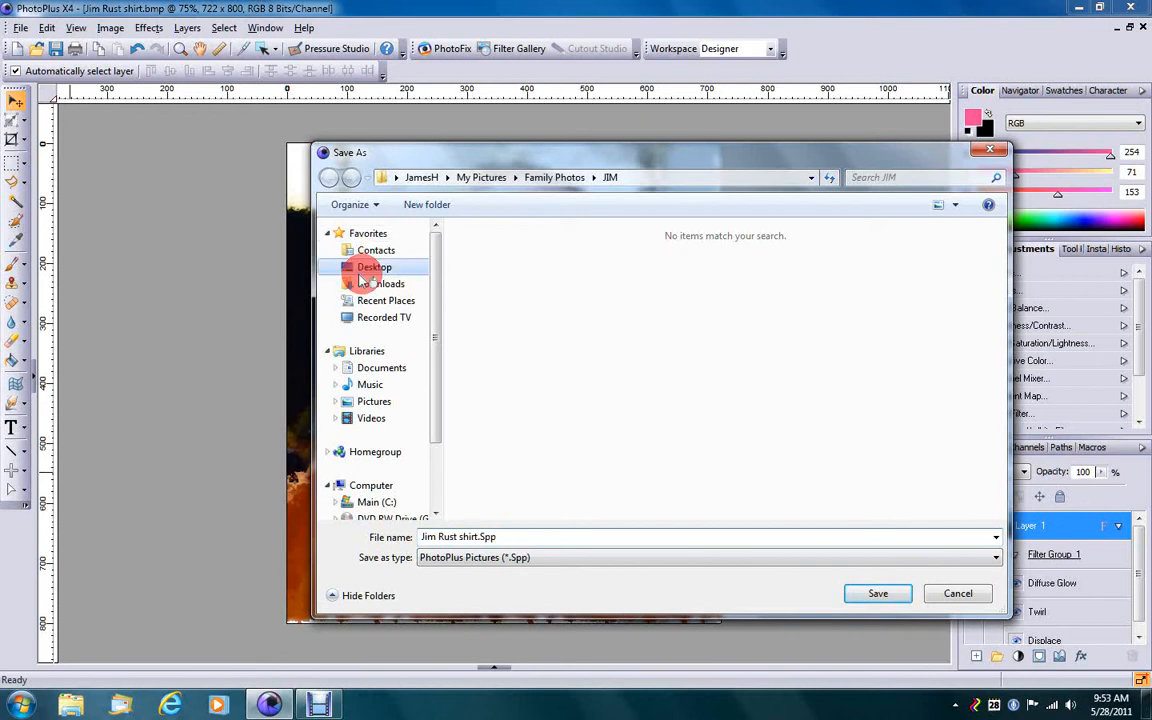
{"action": "left_click", "coordinate": [880, 594]}
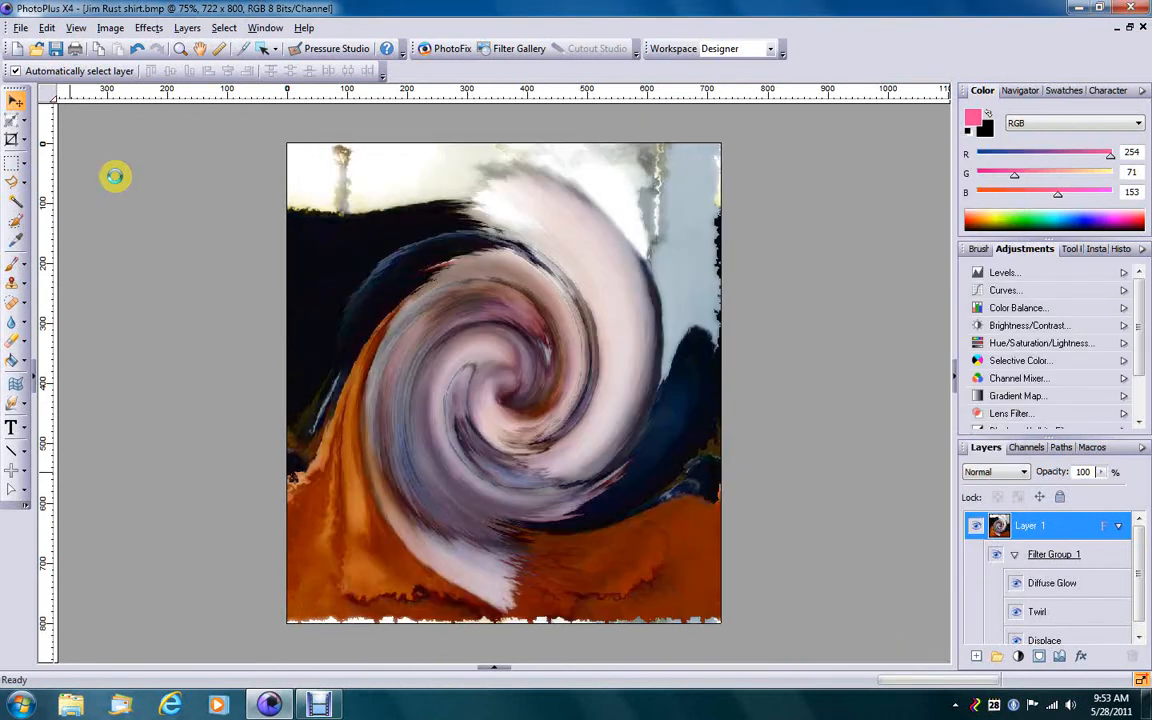
Step: Restart PhotoPlus X4 and reopen the saved .Spp picture from the recent files
{"action": "left_click", "coordinate": [1135, 7]}
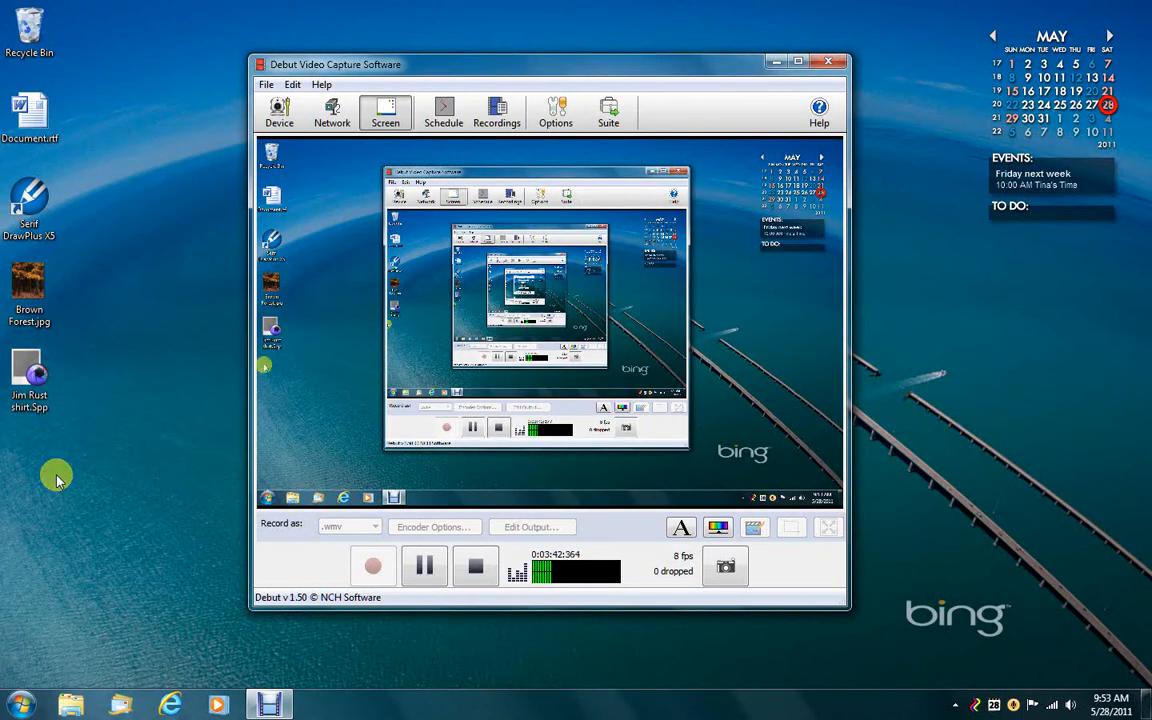
{"action": "left_click", "coordinate": [20, 705]}
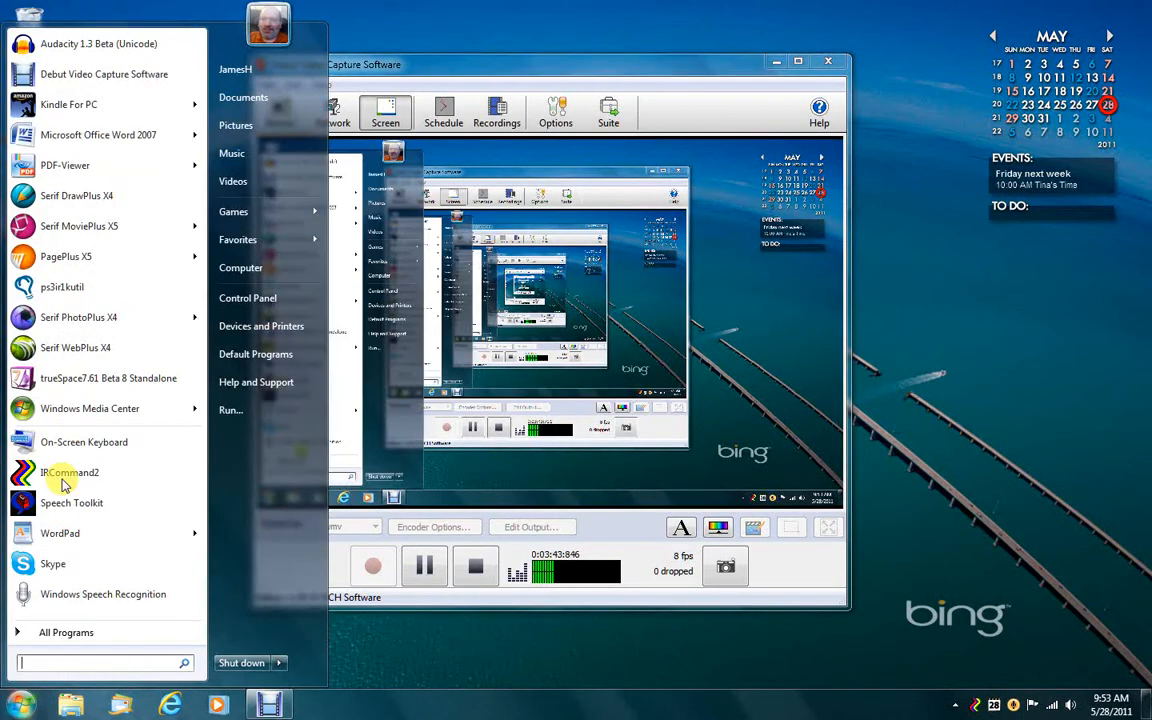
{"action": "left_click", "coordinate": [57, 319]}
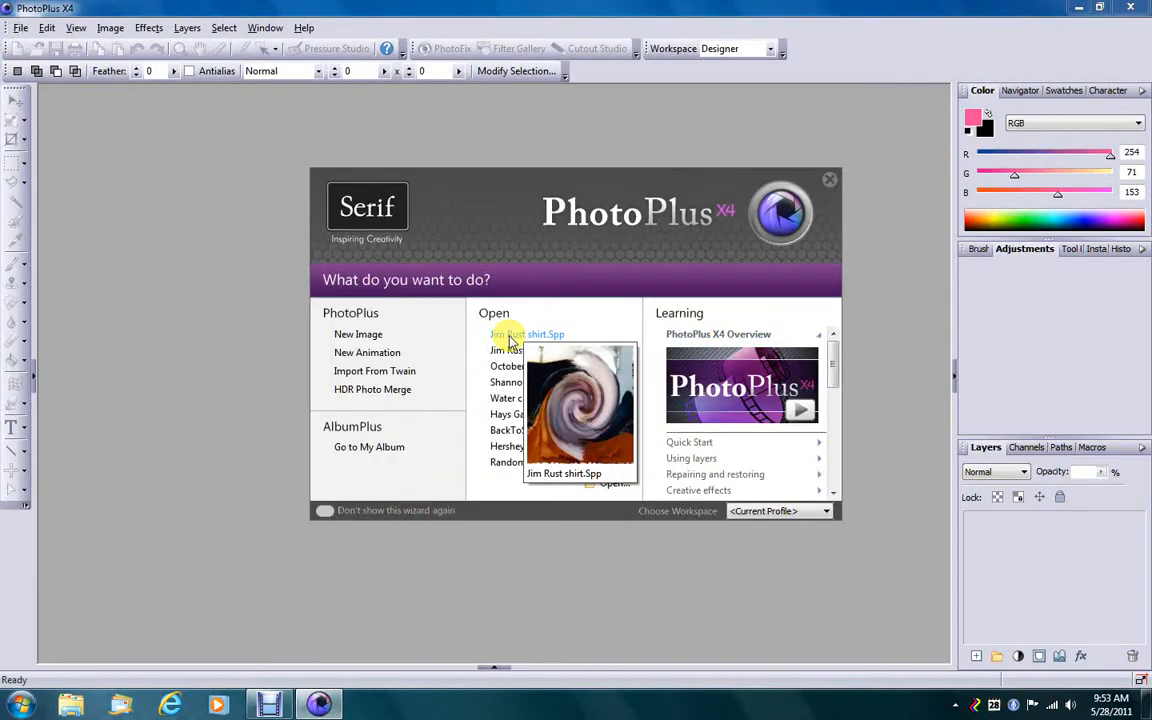
{"action": "left_click", "coordinate": [509, 336]}
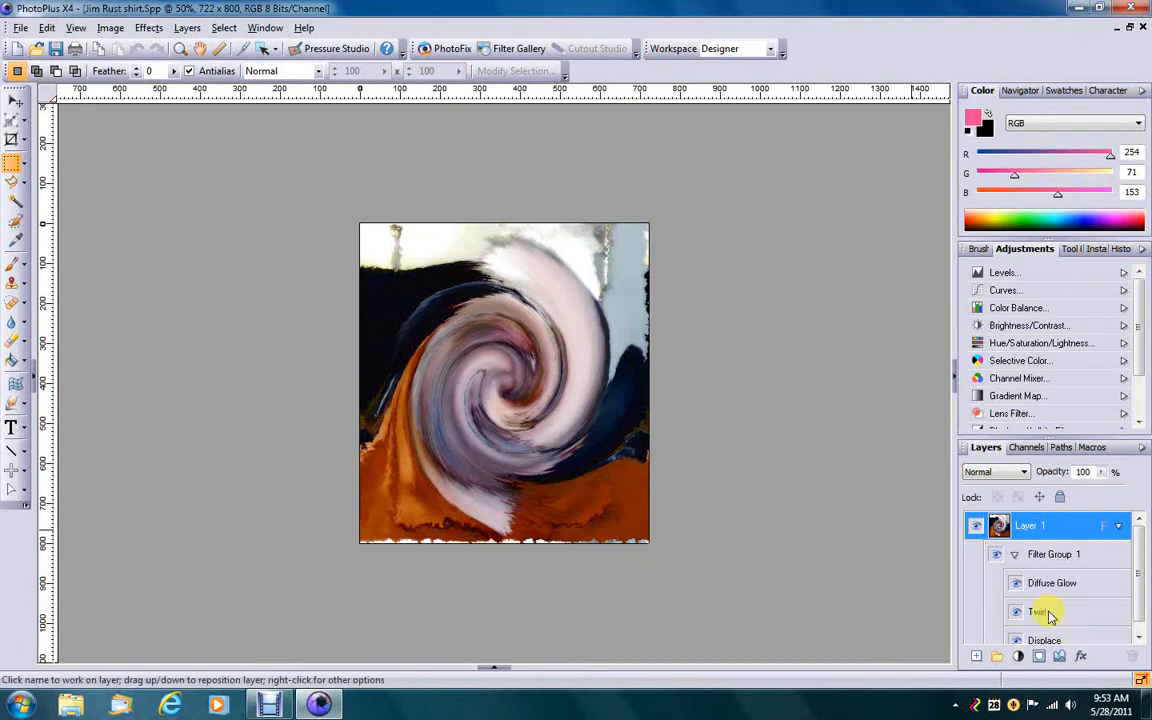
Step: Hide the Diffuse Glow, Twirl and Displace filters in Filter Group 1
{"action": "left_click", "coordinate": [1018, 589]}
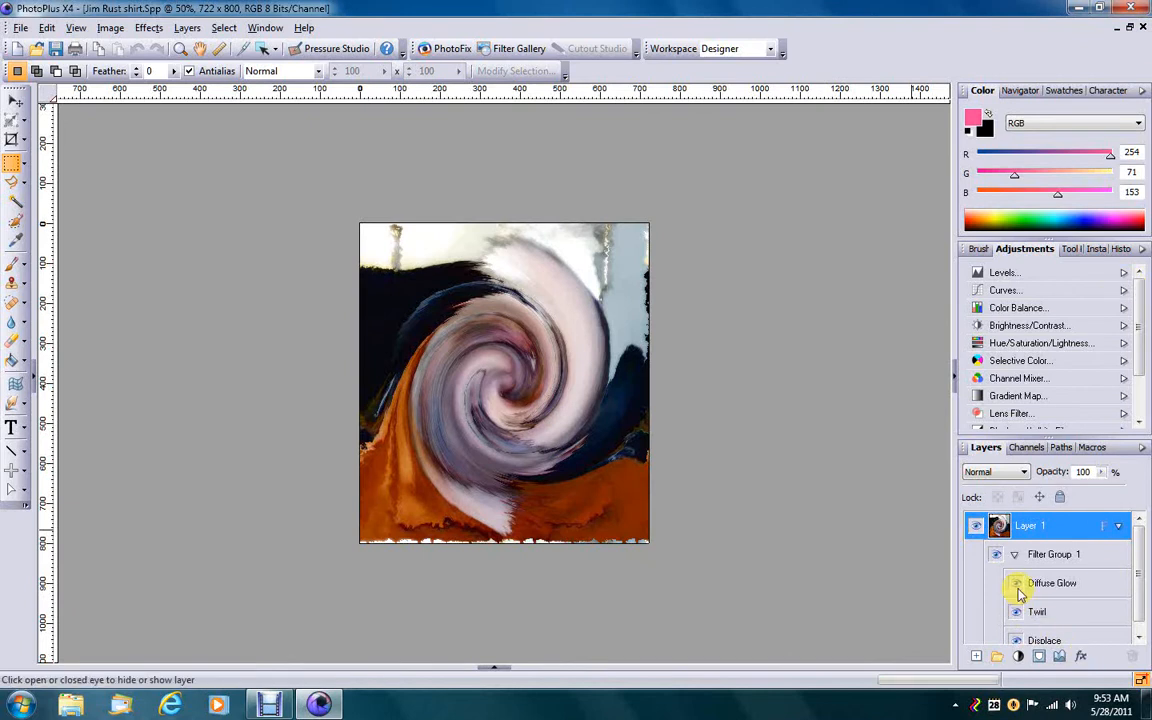
{"action": "left_click", "coordinate": [1016, 611]}
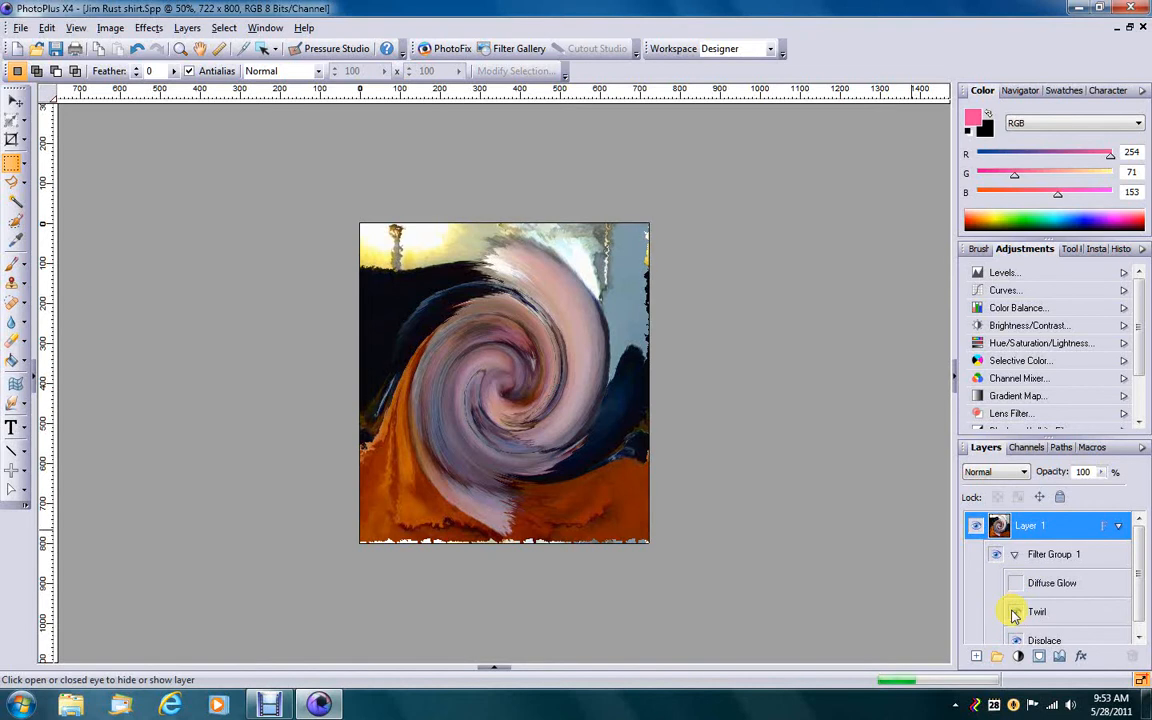
{"action": "left_click", "coordinate": [1017, 637]}
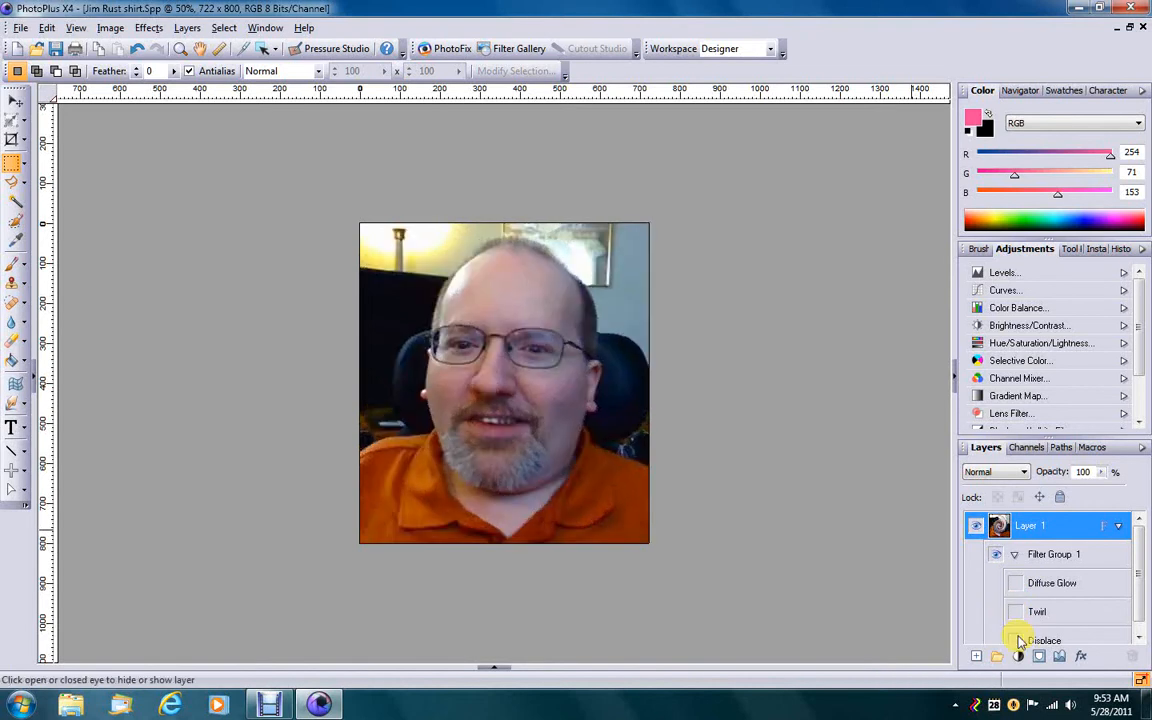
Step: Show the Twirl filter again and delete it from Filter Group 1
{"action": "left_click_drag", "start_coordinate": [1135, 549], "coordinate": [1143, 556]}
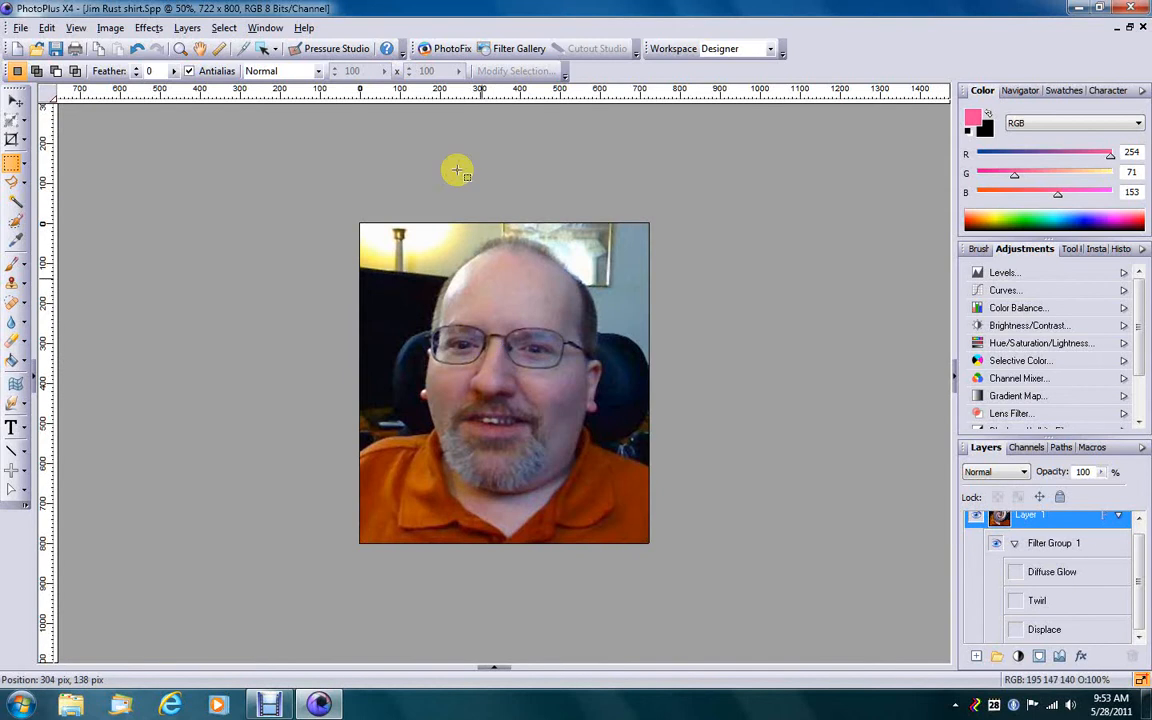
{"action": "left_click", "coordinate": [1017, 601]}
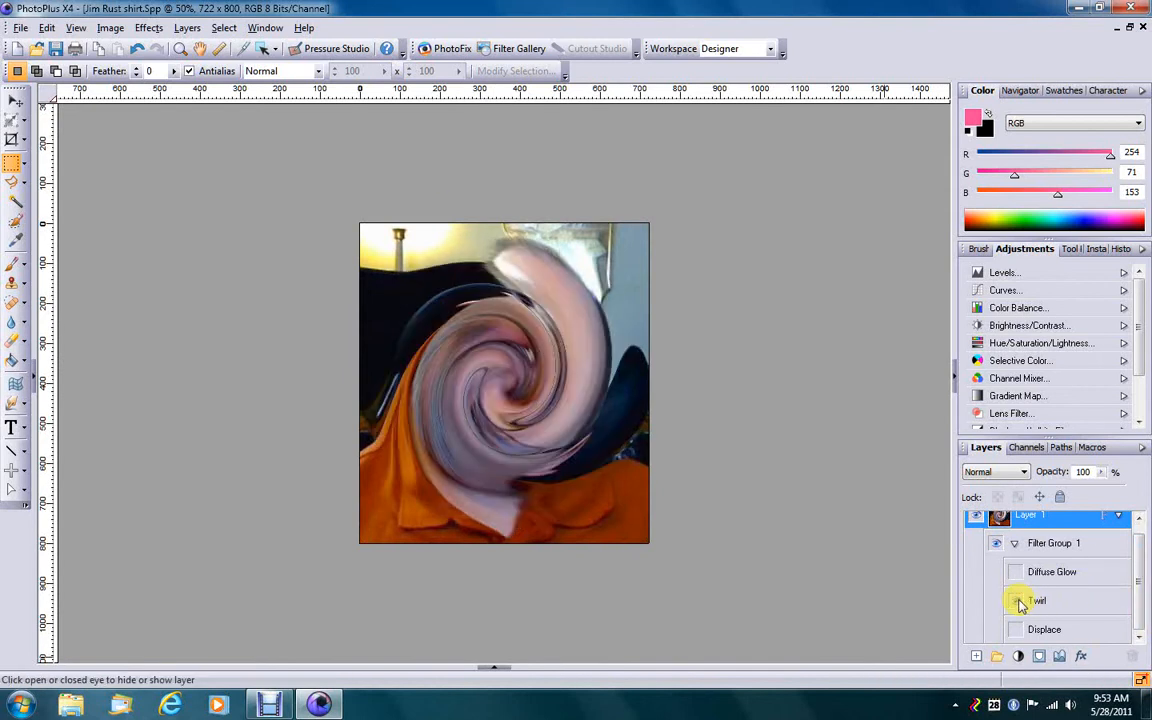
{"action": "right_click", "coordinate": [1076, 607]}
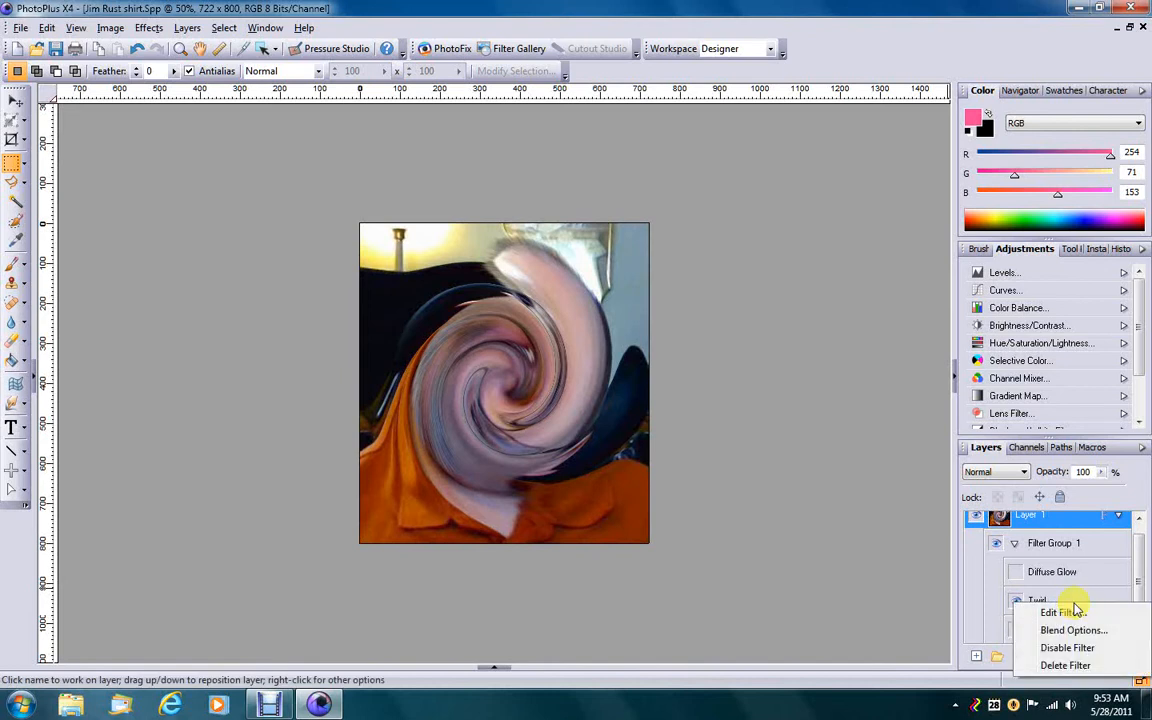
{"action": "left_click", "coordinate": [1068, 665]}
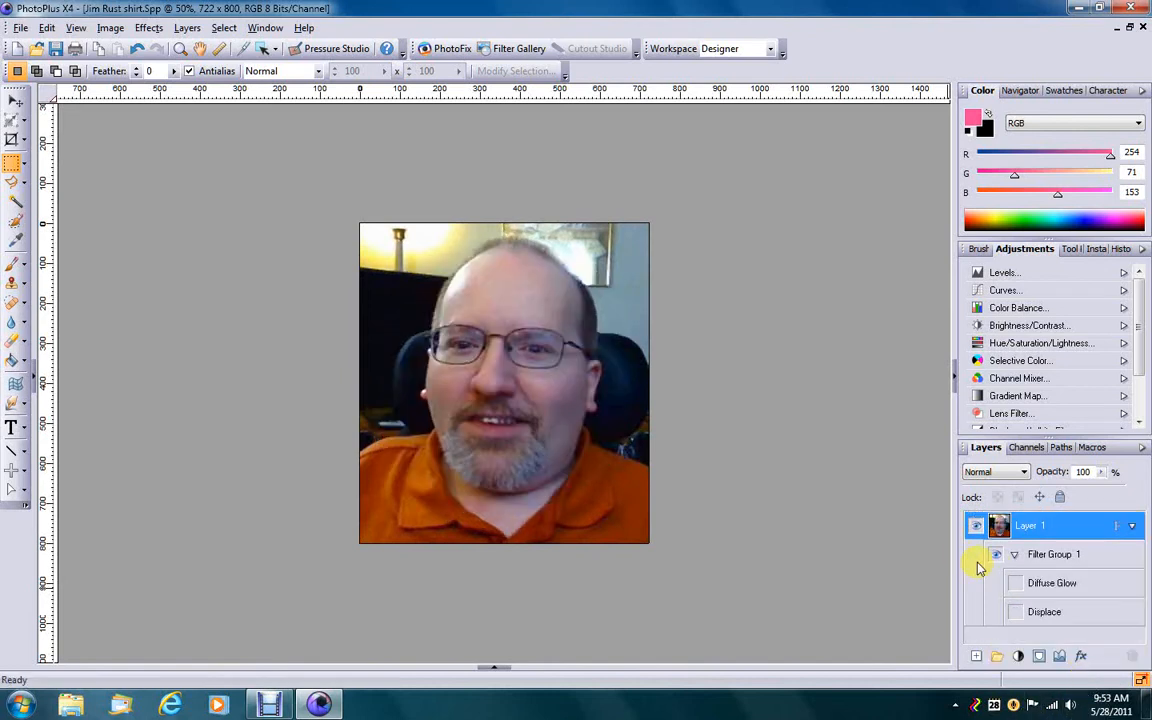
Step: Turn the Diffuse Glow and Displace filters back on in Filter Group 1
{"action": "left_click", "coordinate": [1019, 584]}
{"action": "left_click", "coordinate": [1019, 585]}
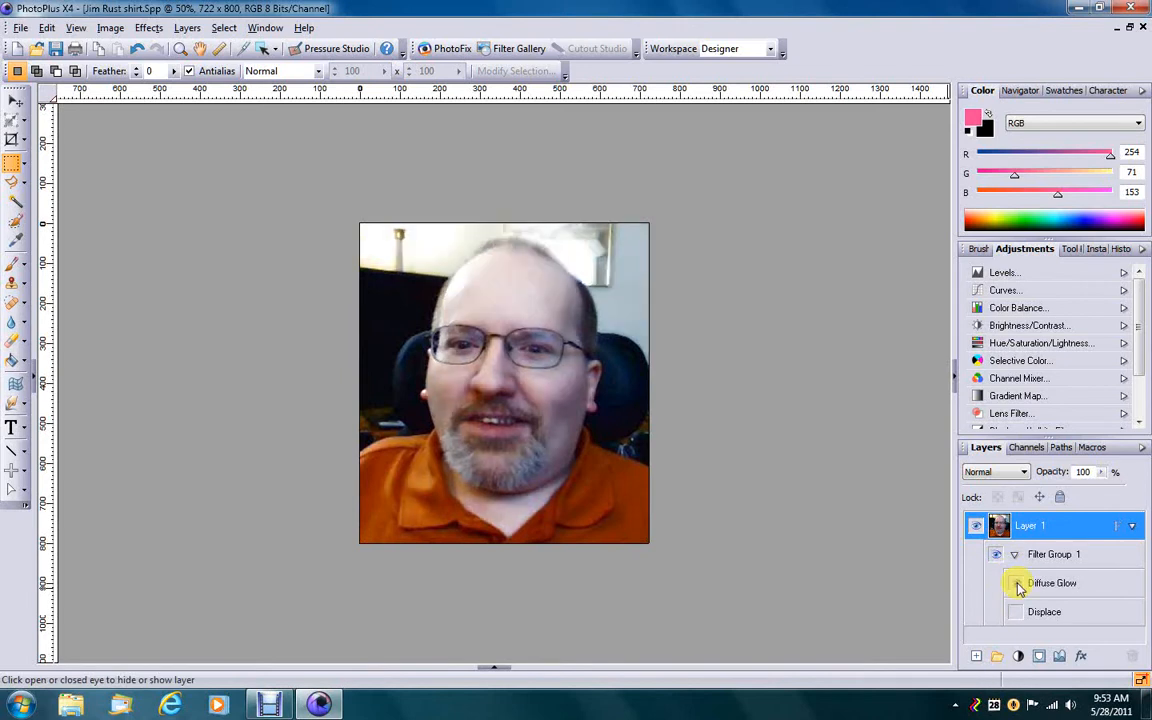
{"action": "left_click", "coordinate": [1019, 613]}
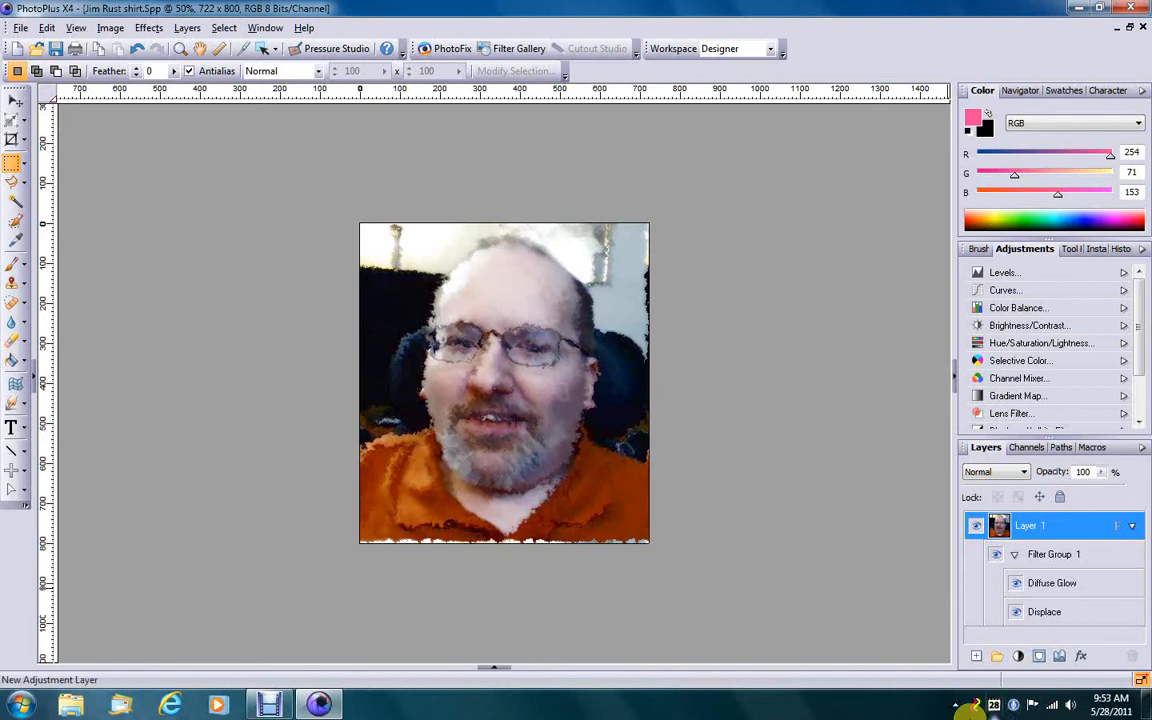
Step: Close PhotoPlus without saving the changes to the picture
{"action": "left_click", "coordinate": [1131, 8]}
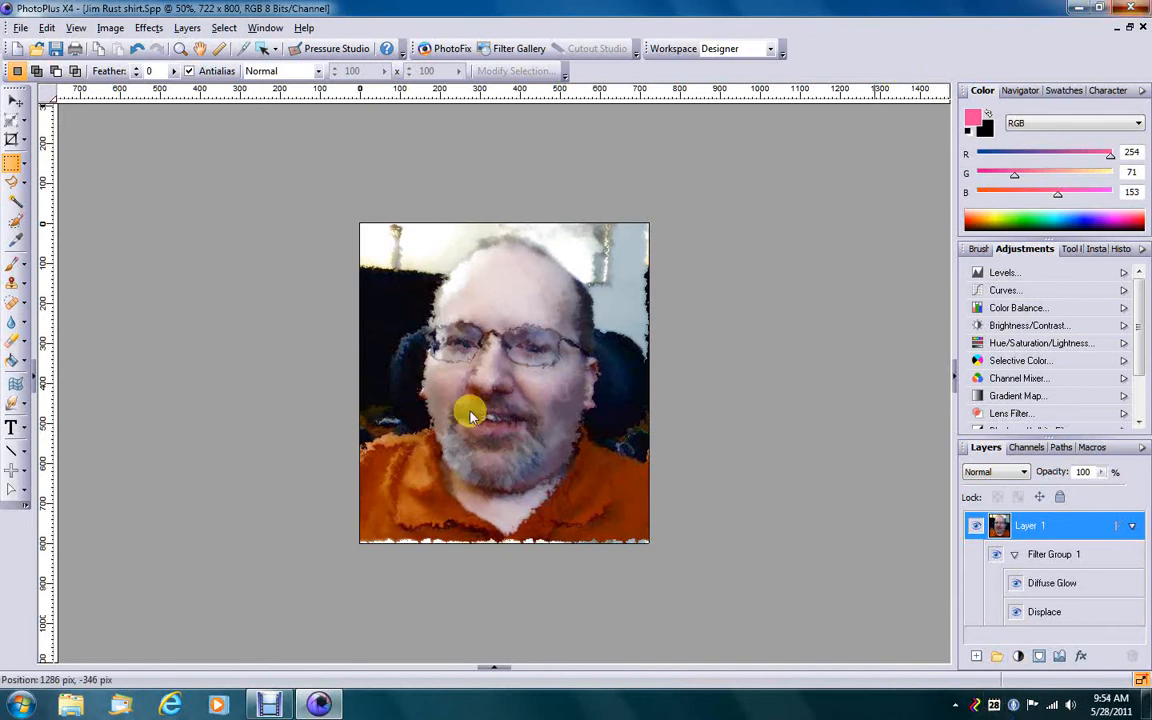
{"action": "left_click", "coordinate": [590, 388]}
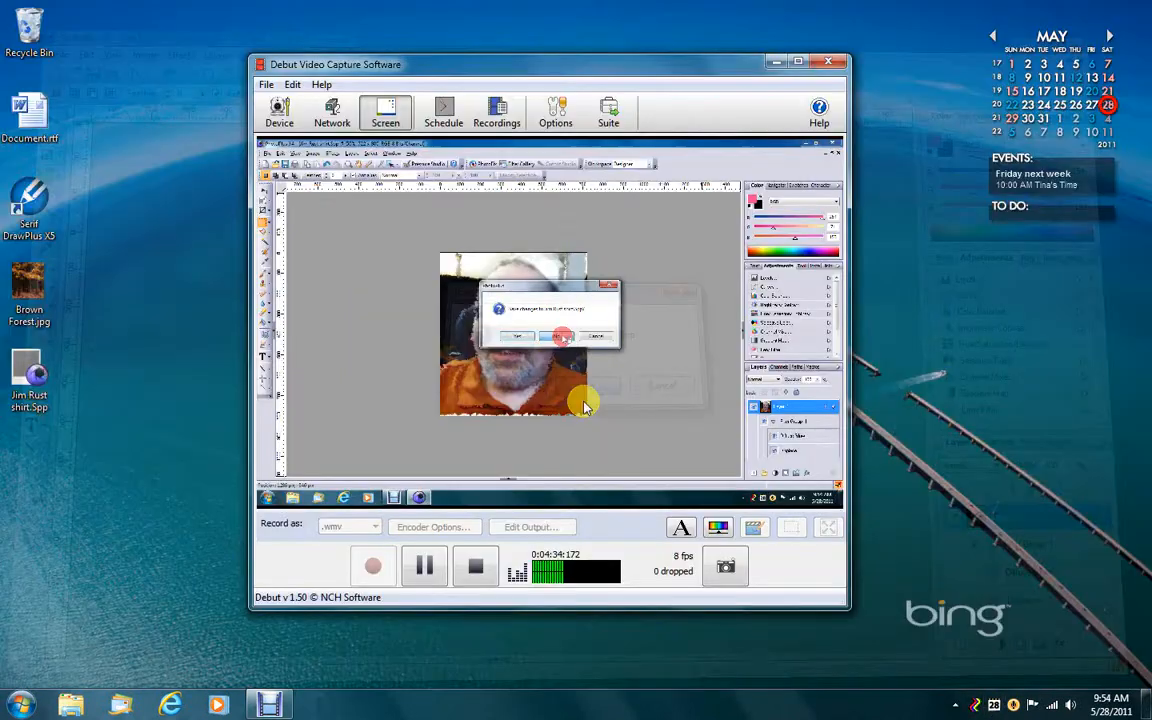